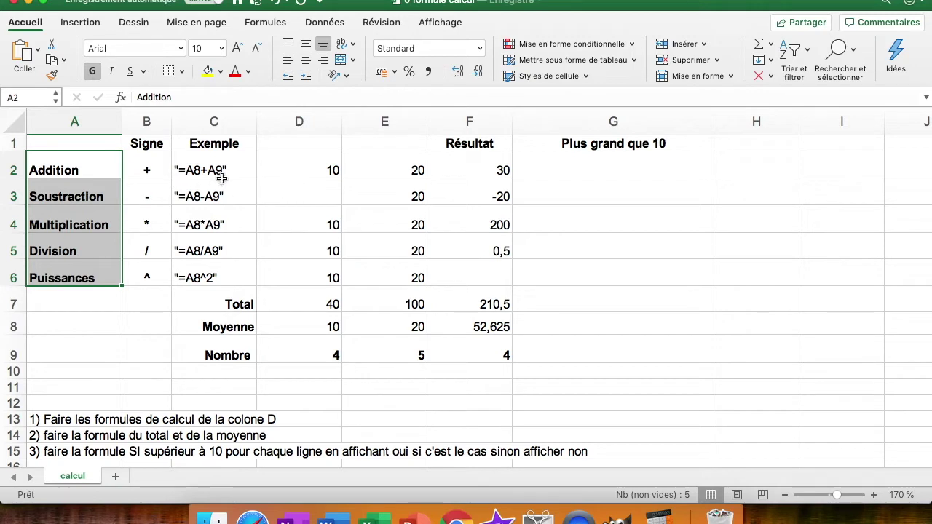
# Examine the example formulas, the operands in columns D and E, the Résultat column, the summary rows and the "Plus grand que 10" heading
pyautogui.click(222, 177)
pyautogui.moveTo(235, 170); pyautogui.dragTo(218, 278)
pyautogui.click(322, 189)
pyautogui.click(358, 187)
pyautogui.moveTo(470, 179); pyautogui.dragTo(447, 272)
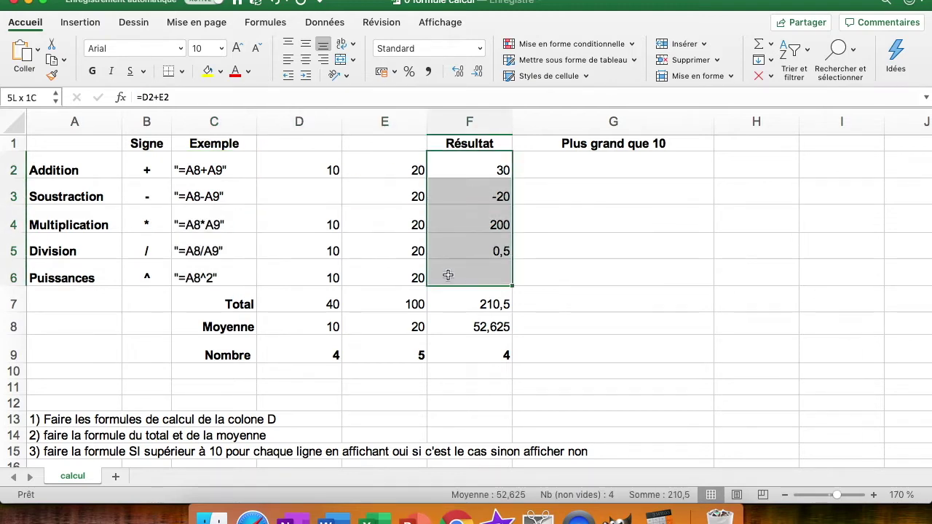
pyautogui.click(462, 256)
pyautogui.moveTo(301, 303); pyautogui.dragTo(466, 304)
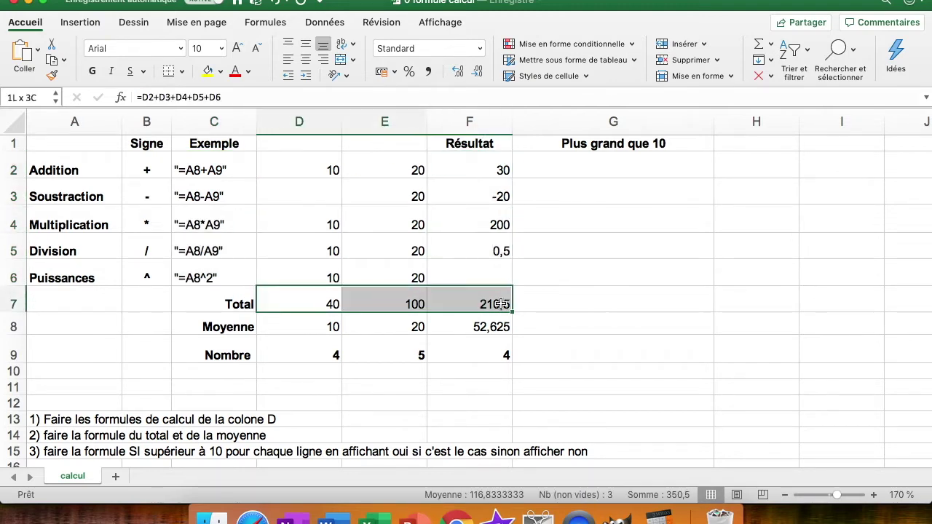
pyautogui.moveTo(302, 327); pyautogui.dragTo(484, 328)
pyautogui.moveTo(348, 355); pyautogui.dragTo(495, 354)
pyautogui.moveTo(334, 166); pyautogui.dragTo(313, 260)
pyautogui.click(390, 168)
pyautogui.moveTo(389, 168); pyautogui.dragTo(364, 276)
pyautogui.click(605, 149)
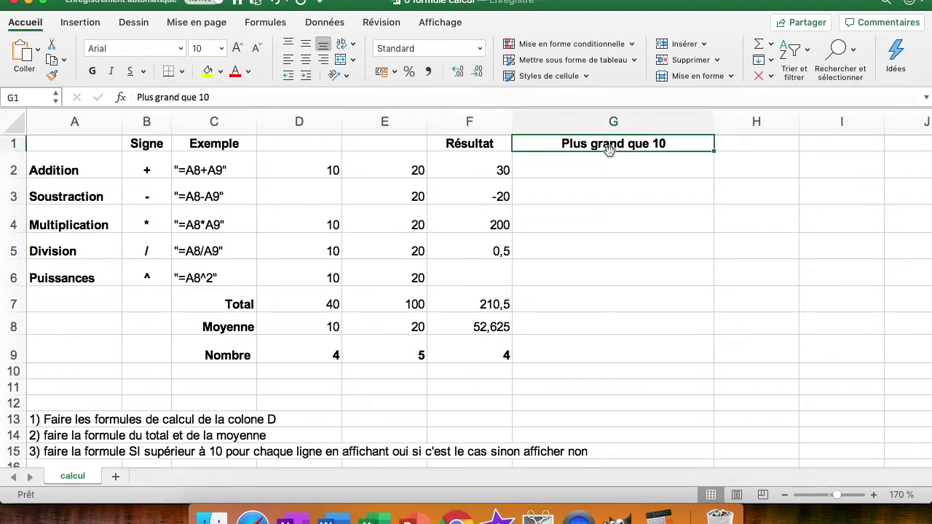
# Begin an SI formula in G2 with the logical test F2>10
pyautogui.click(602, 169)
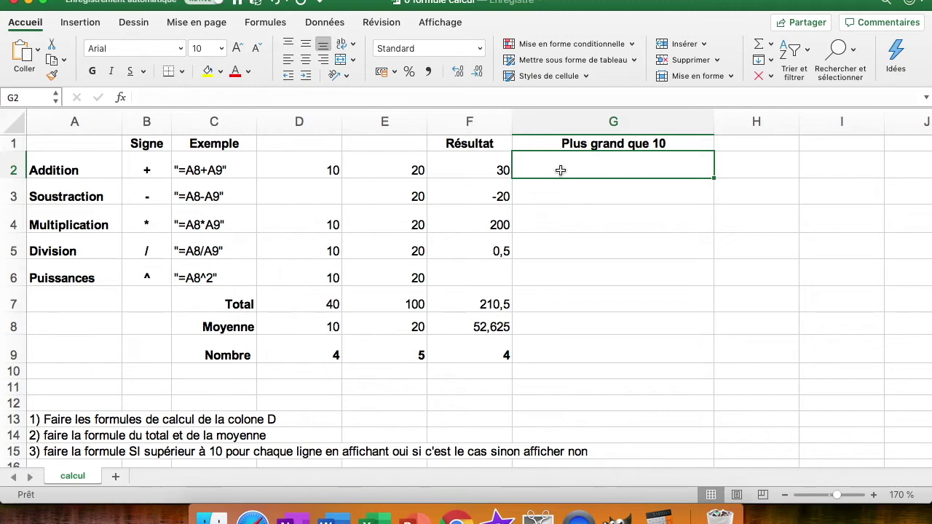
pyautogui.write('=')
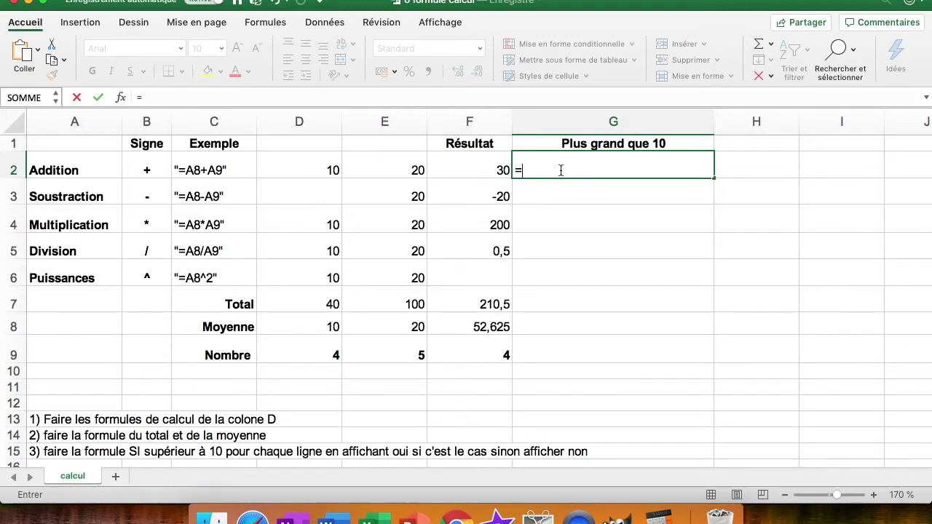
pyautogui.write('si')
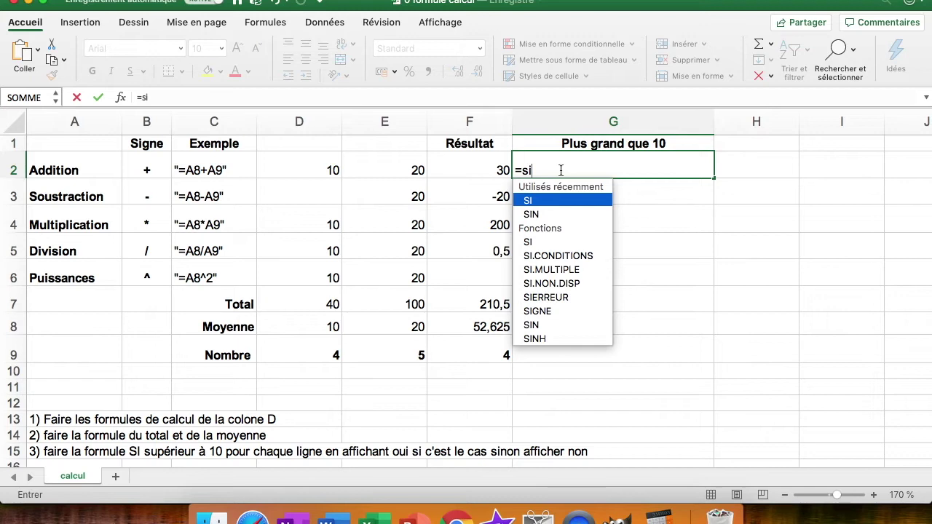
pyautogui.write('(')
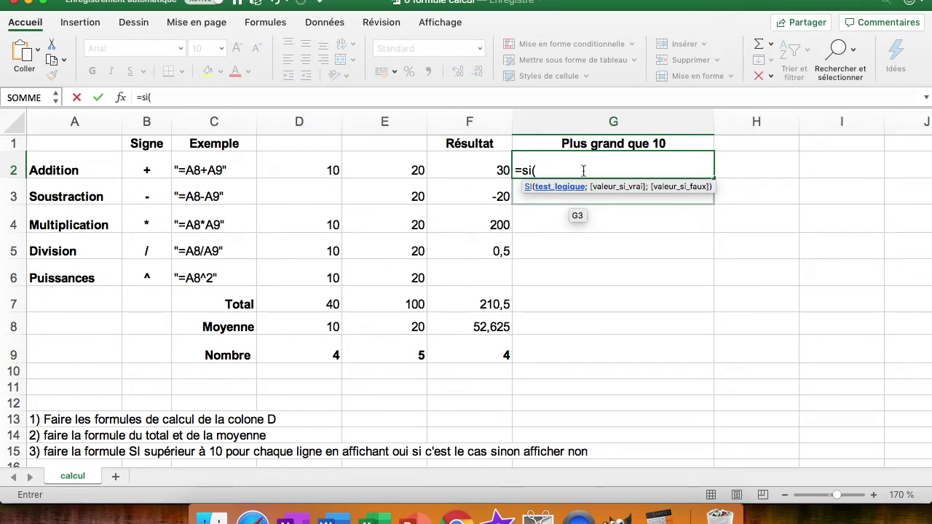
pyautogui.click(475, 164)
pyautogui.write('<')
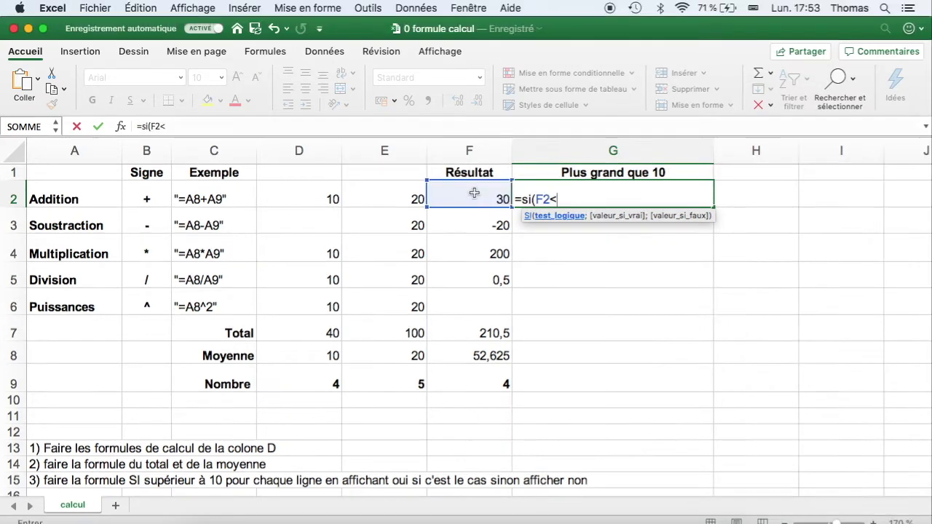
pyautogui.press('BackSpace')
pyautogui.write('>10')
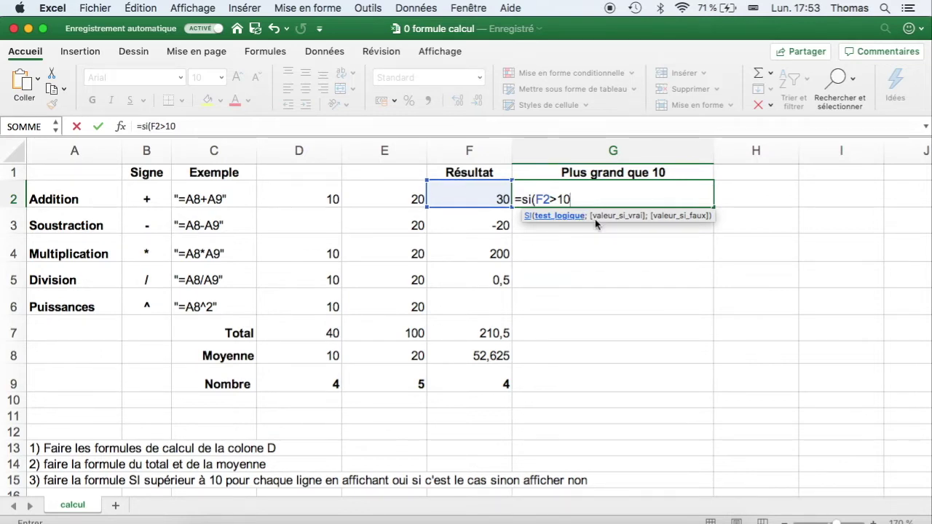
# Complete the G2 formula so it returns "Supérieur à 10" when the test is true and an empty text ("") otherwise
pyautogui.write(';')
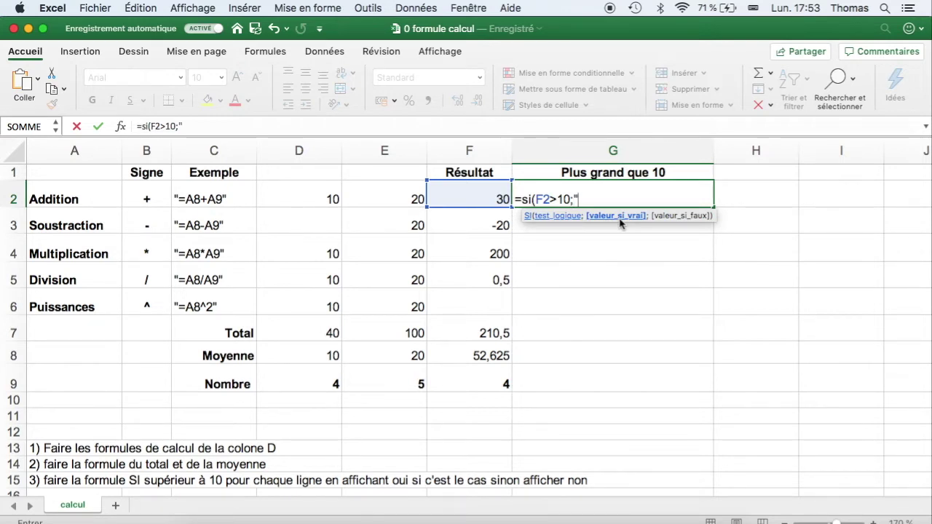
pyautogui.write('Supé')
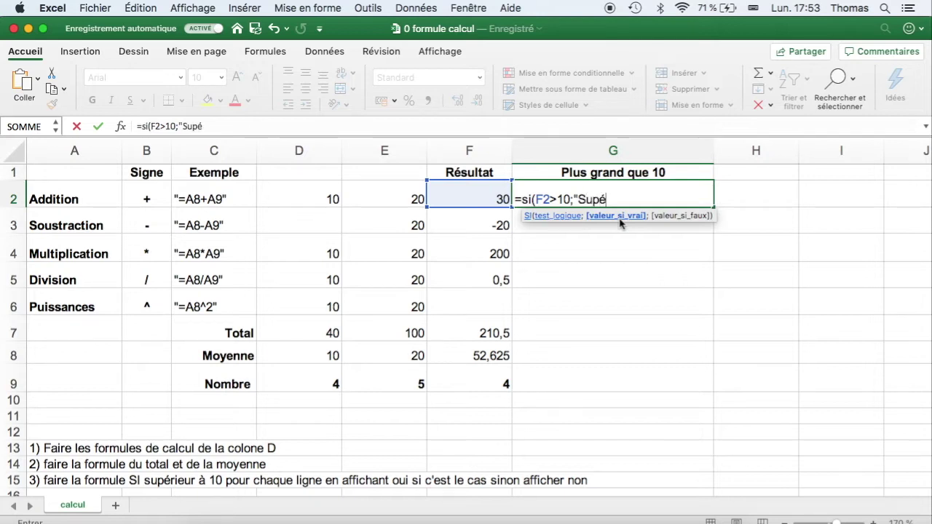
pyautogui.write('rieur à 10"')
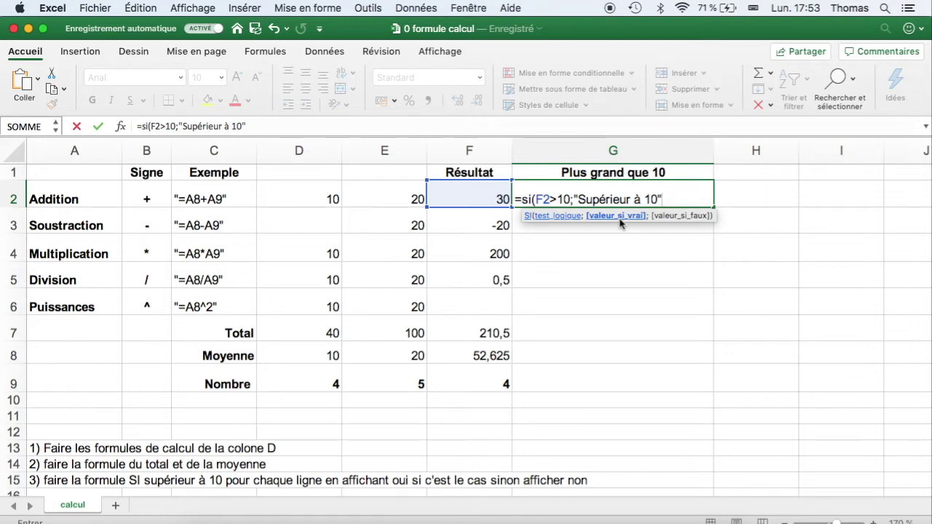
pyautogui.write(';')
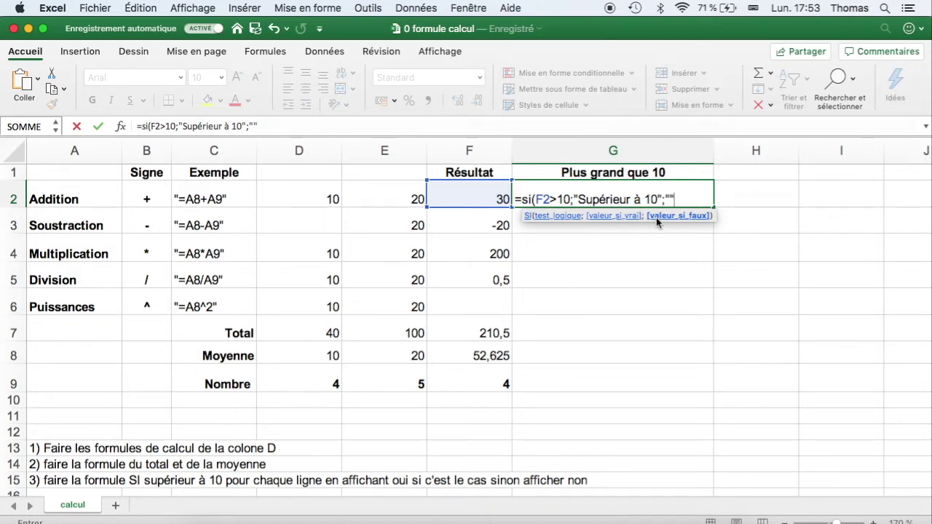
pyautogui.write('"")')
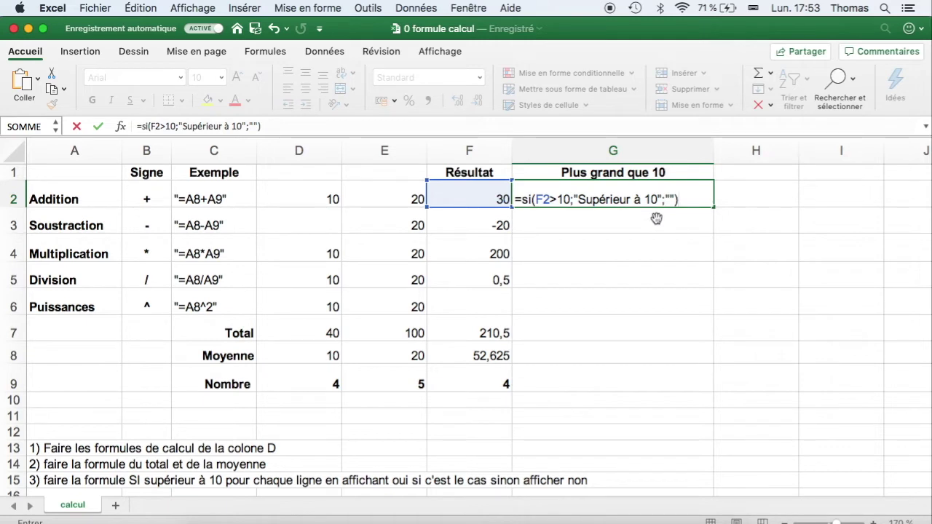
pyautogui.press('Return')
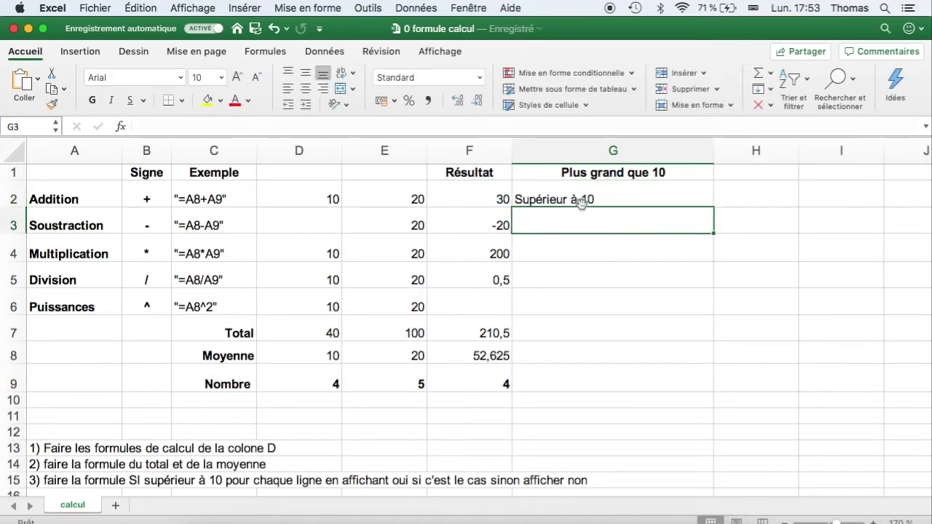
# Copy the SI formula from G2 down to G8 and compare the labels with the values in the Résultat column
pyautogui.click(593, 198)
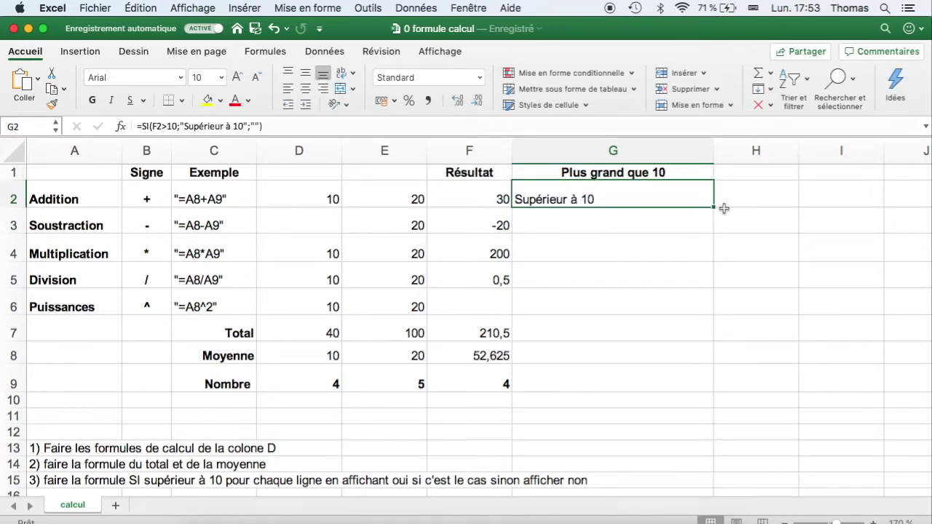
pyautogui.moveTo(715, 207); pyautogui.dragTo(708, 225)
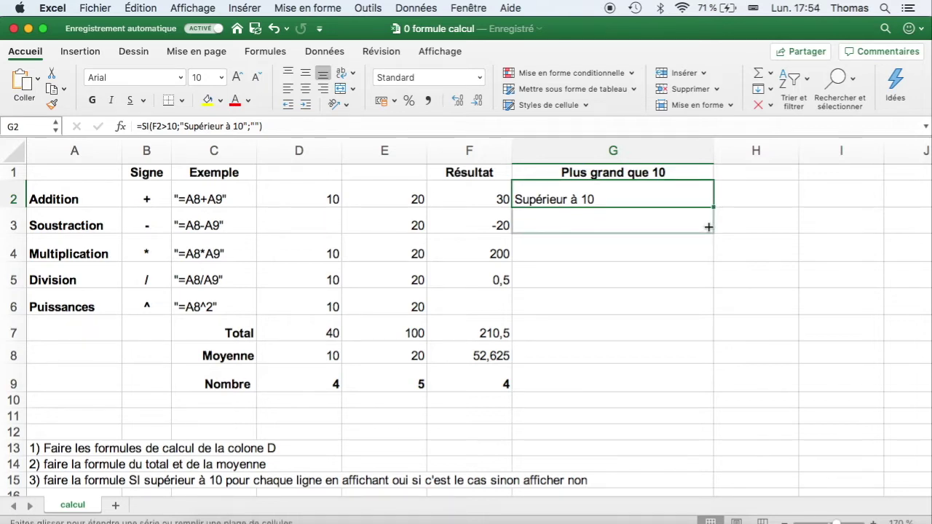
pyautogui.moveTo(708, 227); pyautogui.dragTo(709, 227)
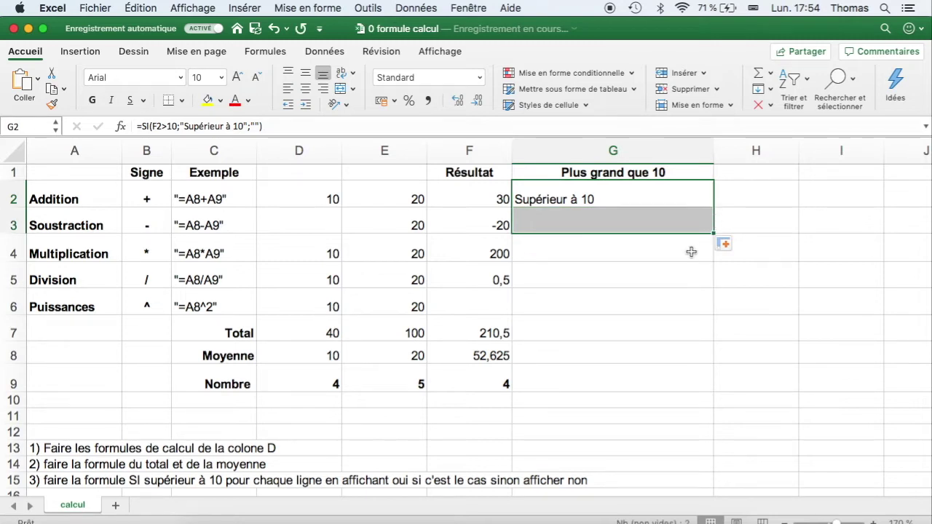
pyautogui.click(720, 228)
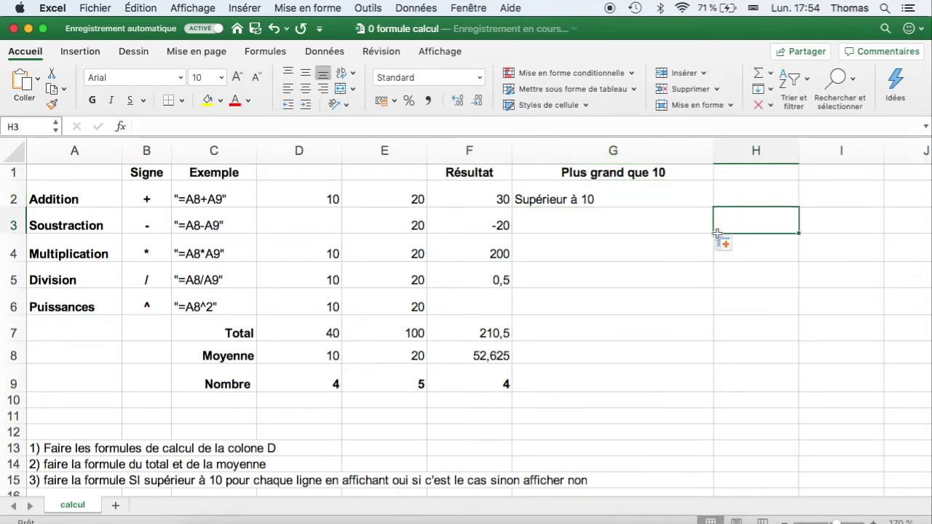
pyautogui.click(703, 225)
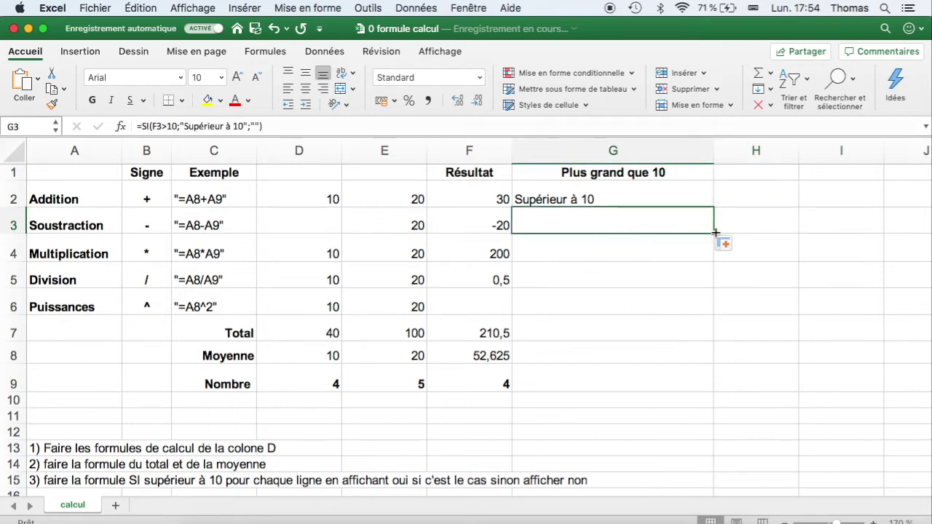
pyautogui.moveTo(716, 232); pyautogui.dragTo(706, 358)
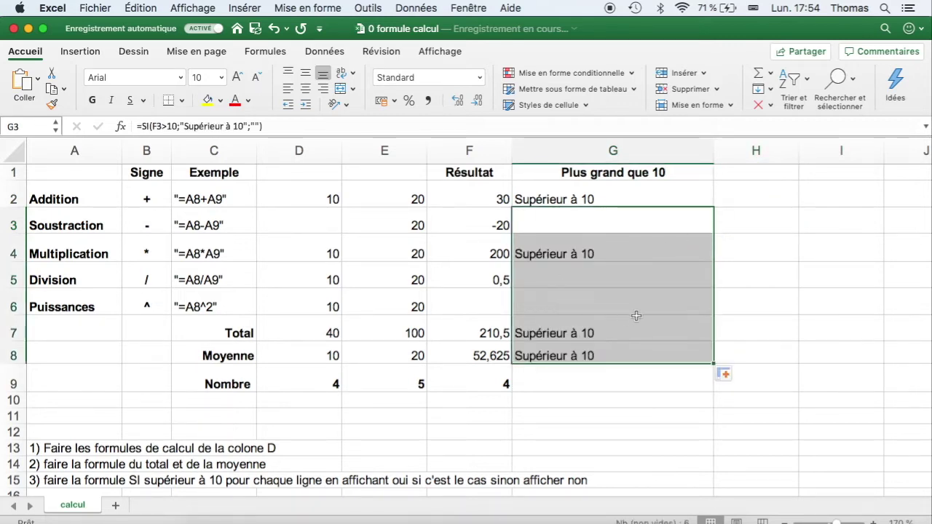
pyautogui.moveTo(494, 202); pyautogui.dragTo(519, 201)
pyautogui.moveTo(499, 251); pyautogui.dragTo(518, 255)
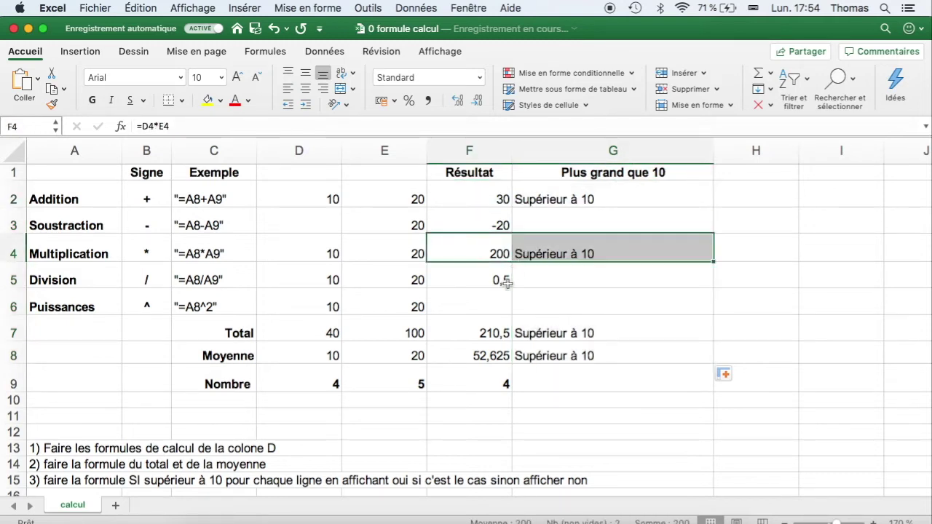
pyautogui.click(508, 285)
pyautogui.moveTo(498, 304); pyautogui.dragTo(518, 355)
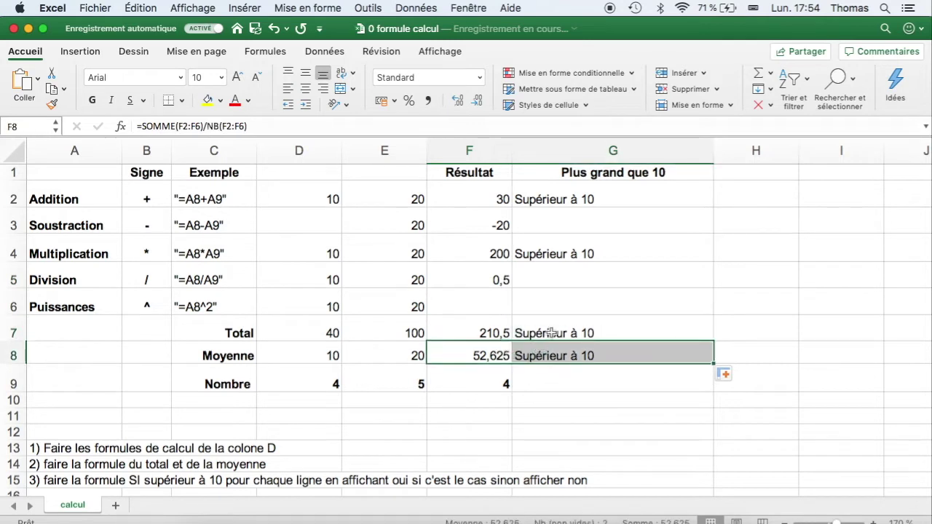
# Change the logical test in the G2 formula to F2<10 and copy the formula down to G8
pyautogui.click(604, 205)
pyautogui.click(172, 126)
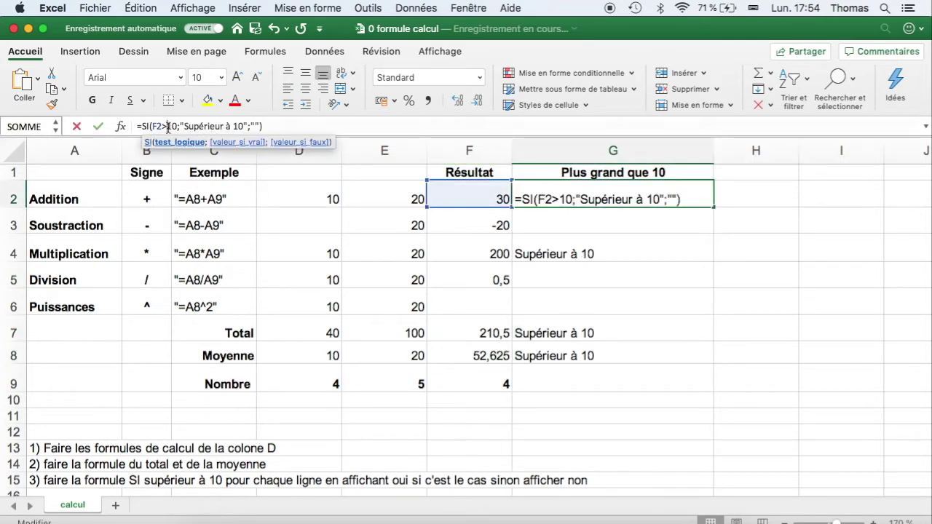
pyautogui.press('BackSpace')
pyautogui.write('<')
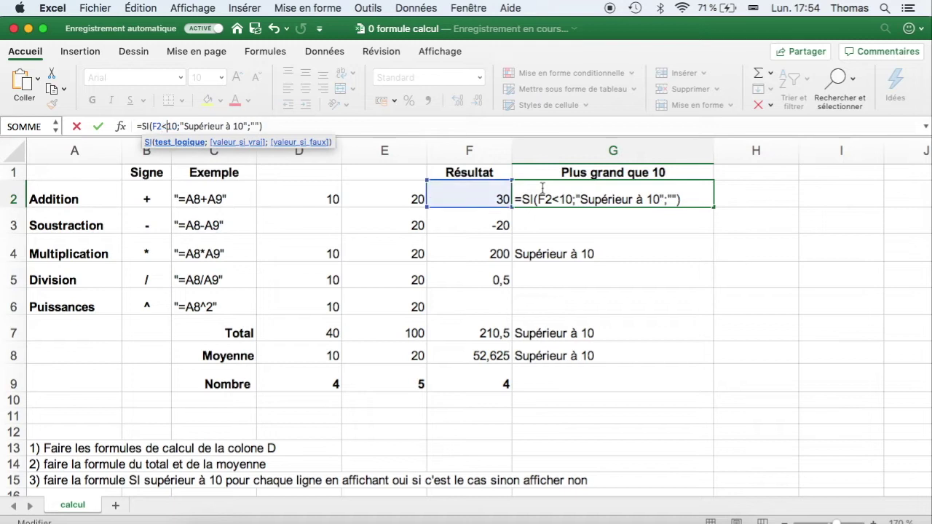
pyautogui.press('Return')
pyautogui.click(542, 190)
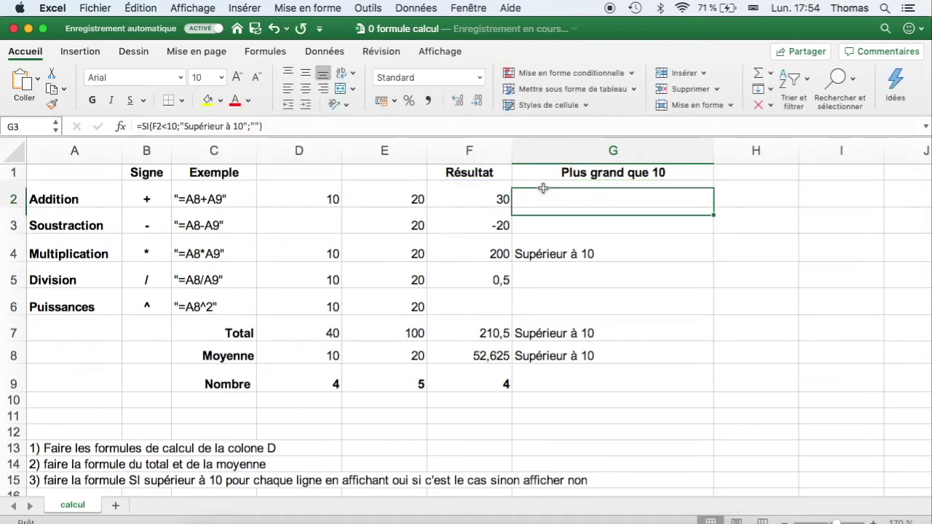
pyautogui.doubleClick(714, 207)
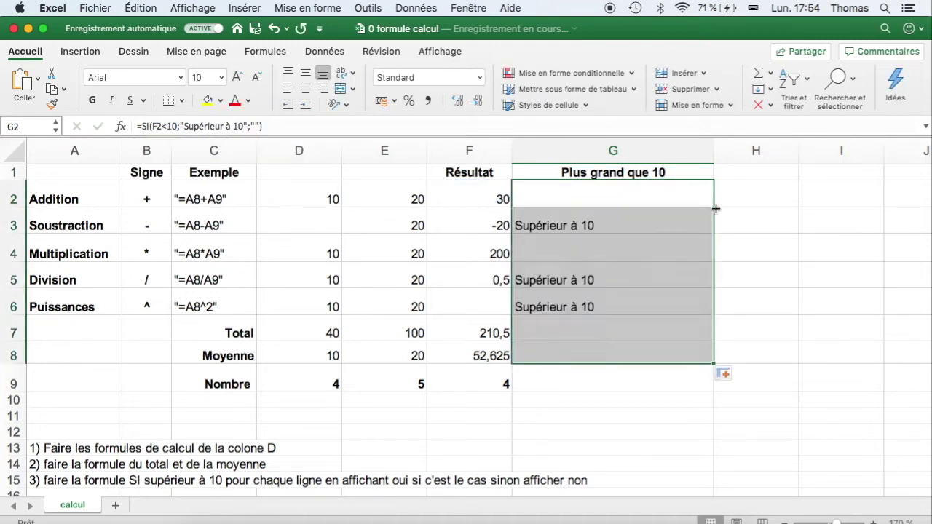
# Change the true-value text in the G2 formula to "Inférieur à 10" and copy the formula down to G8
pyautogui.click(572, 198)
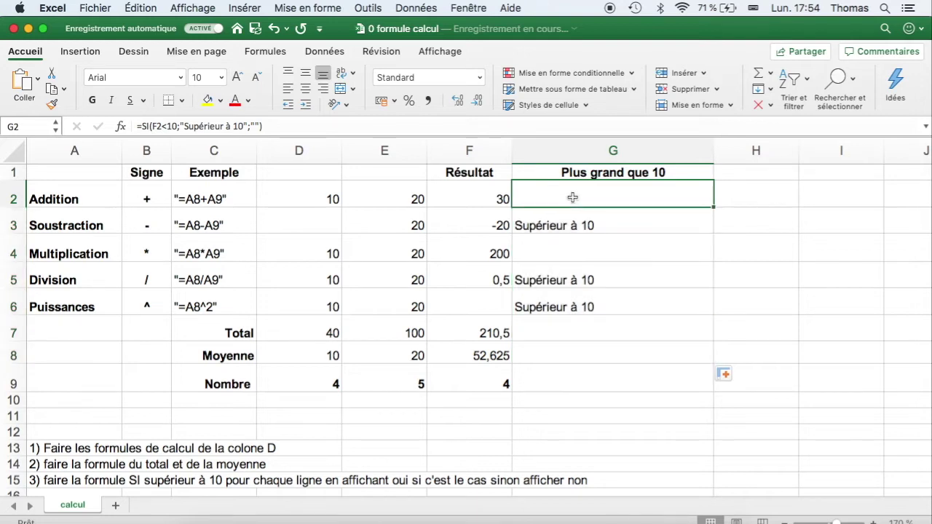
pyautogui.click(225, 124)
pyautogui.press('BackSpace')
pyautogui.press('BackSpace')
pyautogui.press('BackSpace')
pyautogui.press('BackSpace')
pyautogui.press('BackSpace')
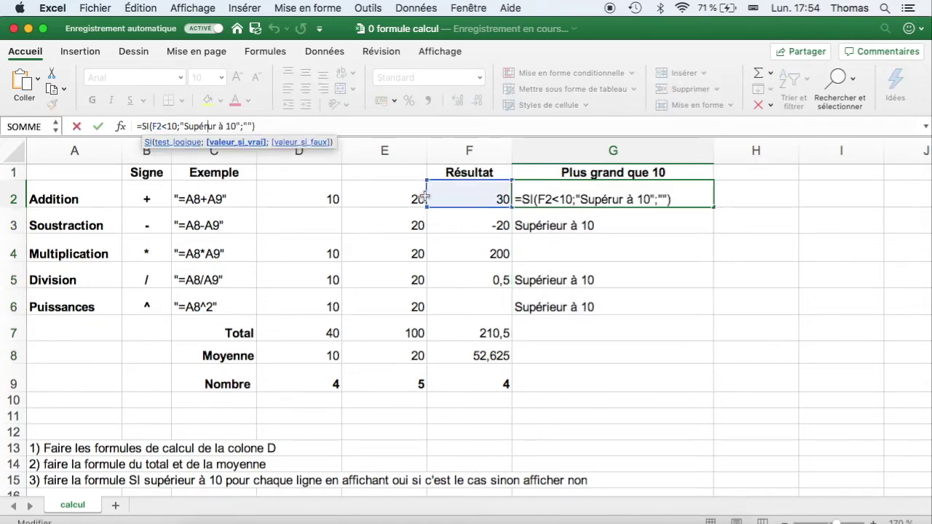
pyautogui.press('BackSpace')
pyautogui.press('BackSpace')
pyautogui.write('Inféri')
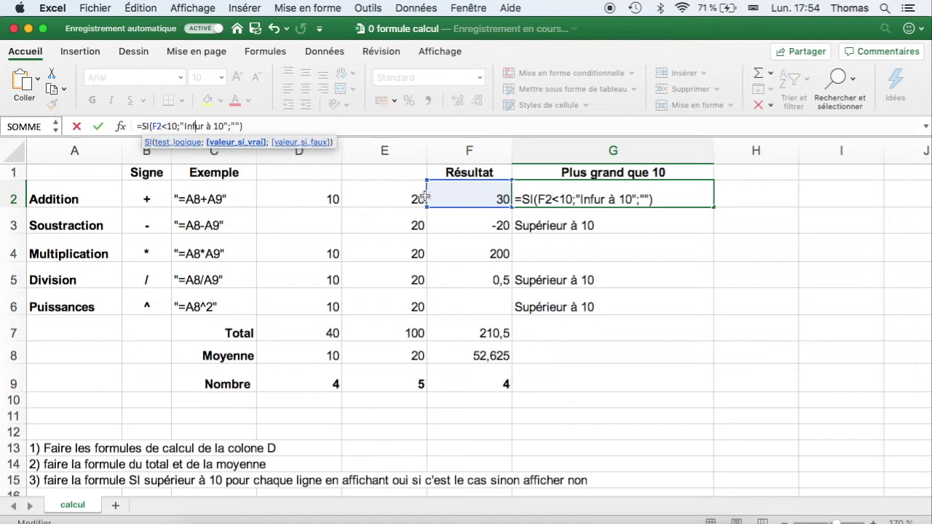
pyautogui.write('e')
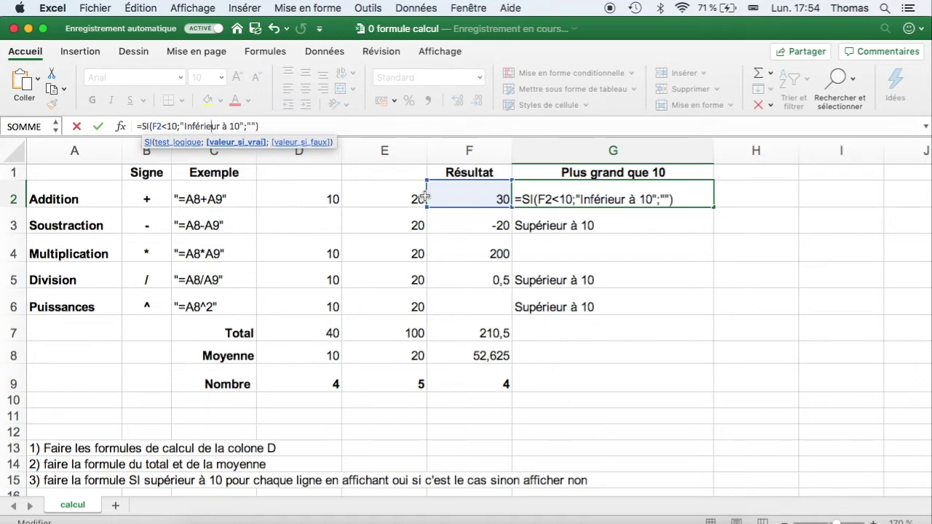
pyautogui.press('Return')
pyautogui.click(626, 198)
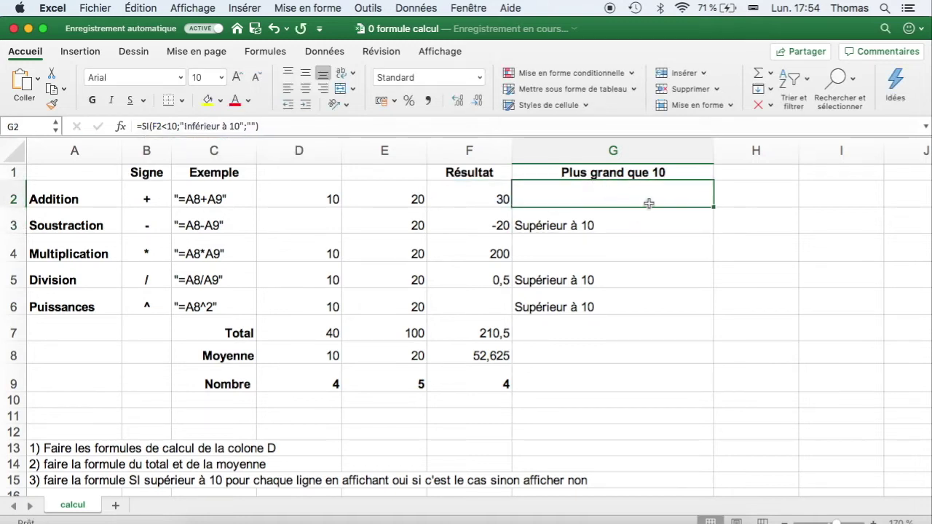
pyautogui.doubleClick(714, 207)
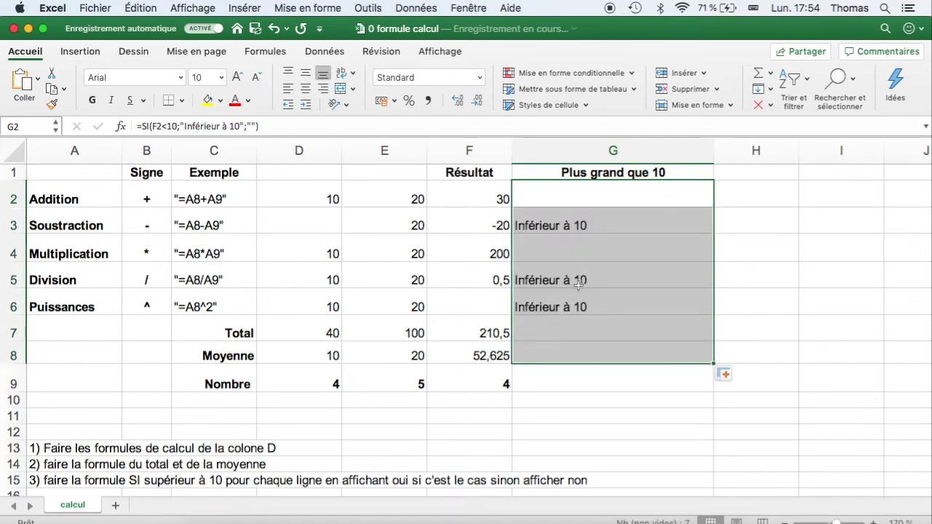
# Undo the last copy-down in column G, the "Inférieur à 10" text edit in G2 and the copy-down before it
pyautogui.click(605, 193)
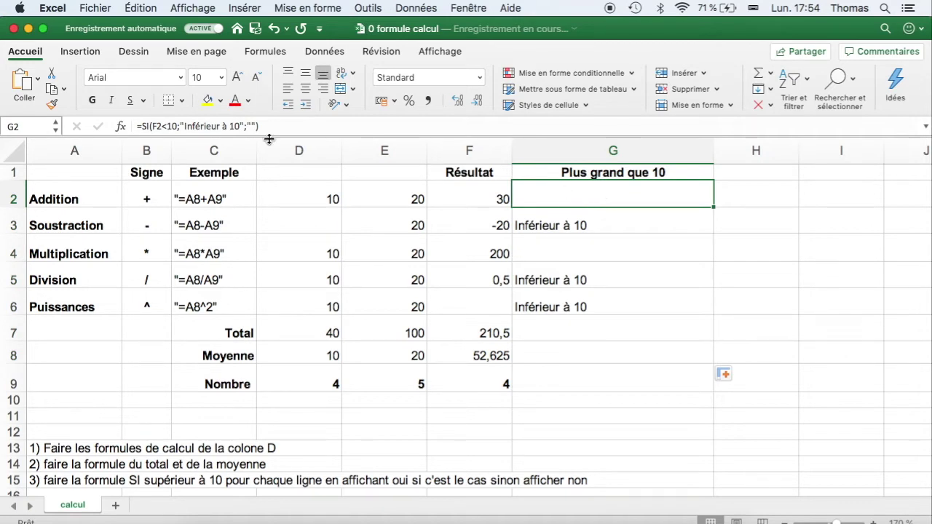
pyautogui.click(141, 8)
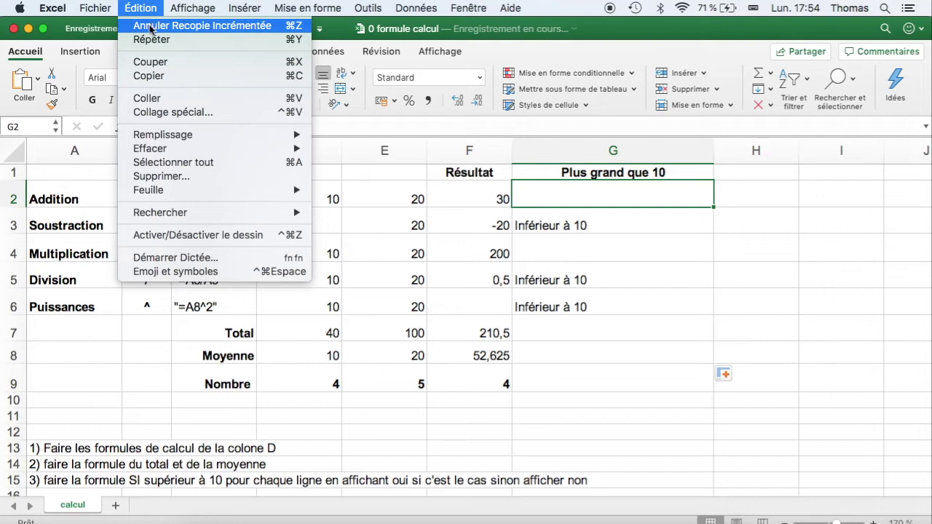
pyautogui.click(150, 26)
pyautogui.click(148, 8)
pyautogui.click(149, 26)
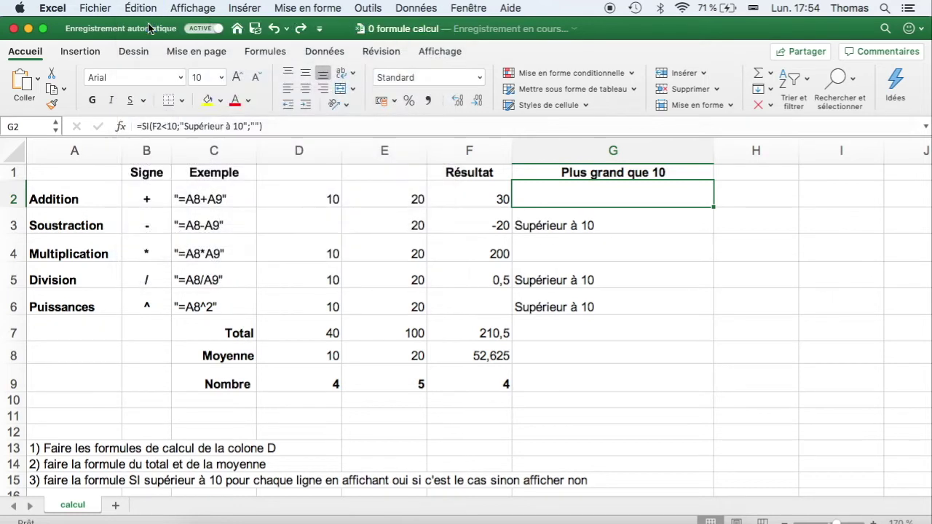
pyautogui.click(148, 8)
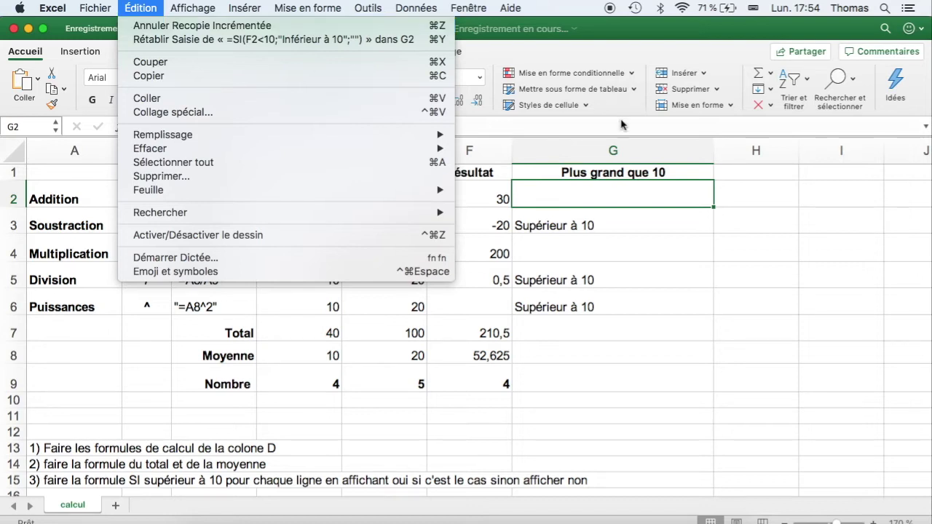
pyautogui.click(641, 198)
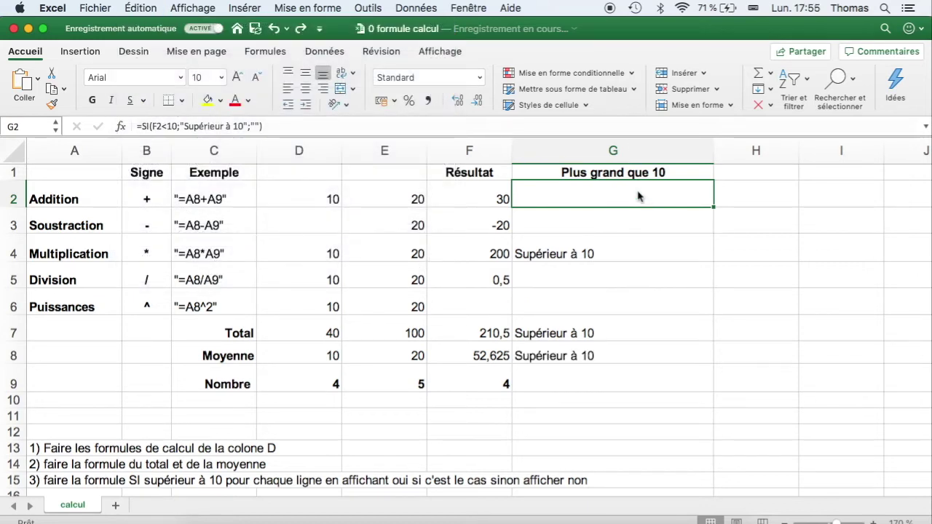
# Examine the SI formulas in G3 and G4 of the "Plus grand que 10" column
pyautogui.click(618, 253)
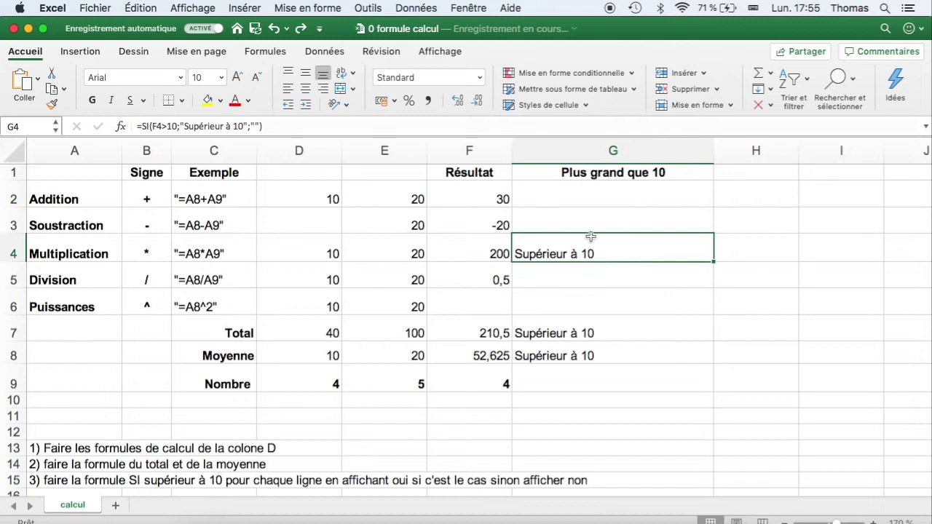
pyautogui.click(610, 229)
pyautogui.click(616, 248)
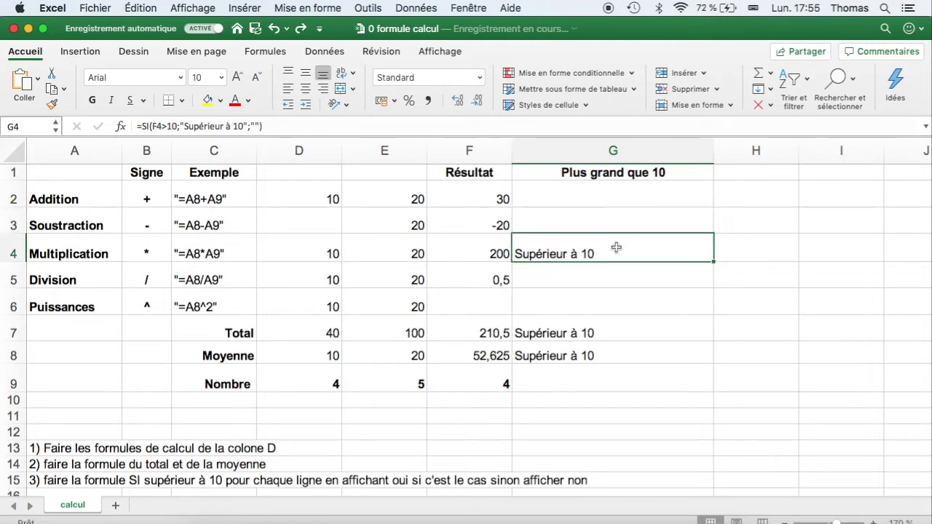
pyautogui.moveTo(284, 124); pyautogui.dragTo(75, 118)
pyautogui.click(659, 204)
pyautogui.press('Escape')
# Make the G3 formula test cell E3 instead of F3, and try pointing the test in the G4 formula to E9
pyautogui.doubleClick(653, 215)
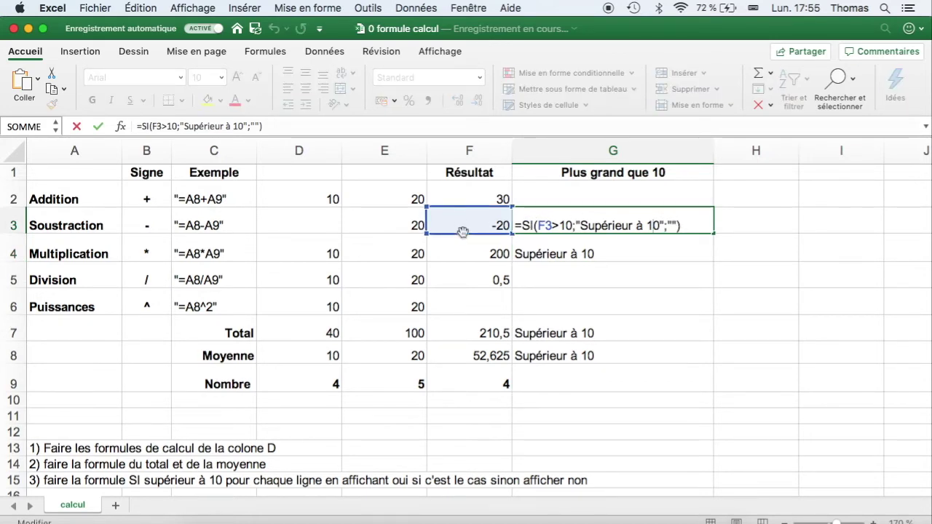
pyautogui.moveTo(464, 233); pyautogui.dragTo(373, 229)
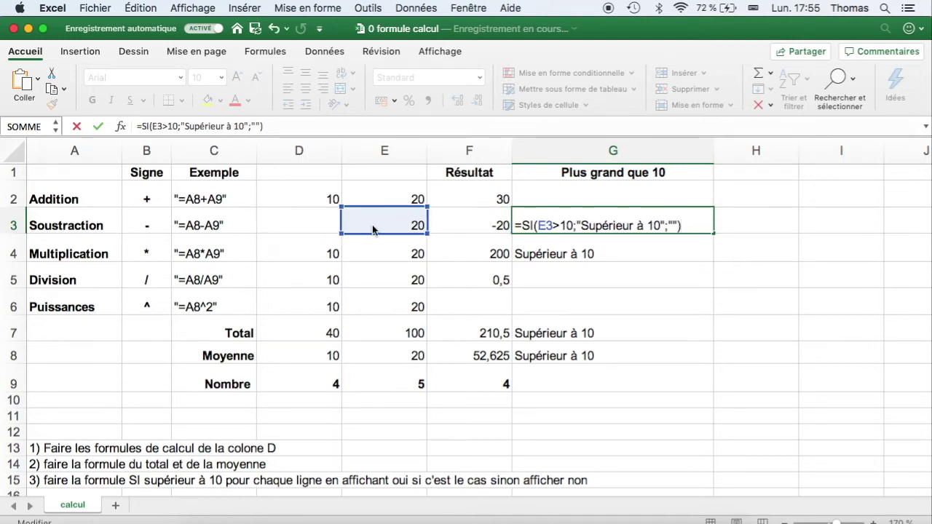
pyautogui.press('Return')
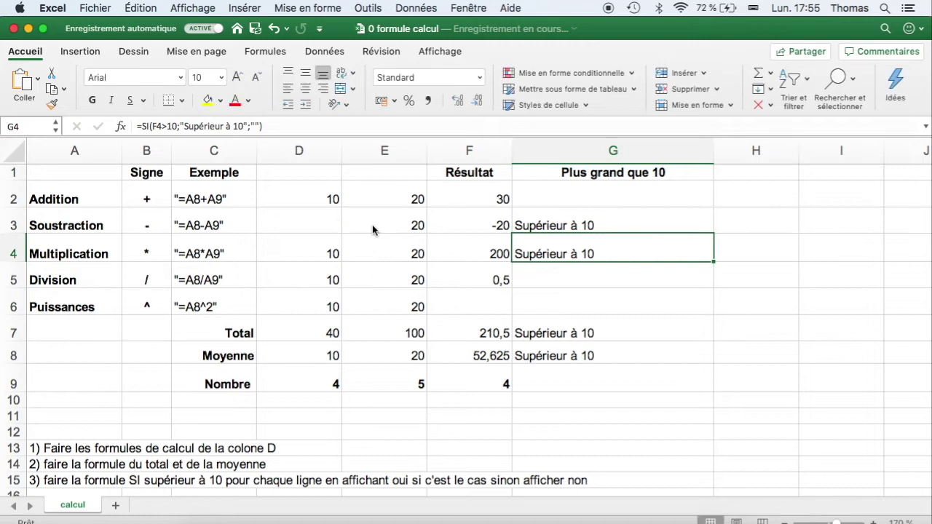
pyautogui.doubleClick(599, 252)
pyautogui.moveTo(490, 260); pyautogui.dragTo(330, 384)
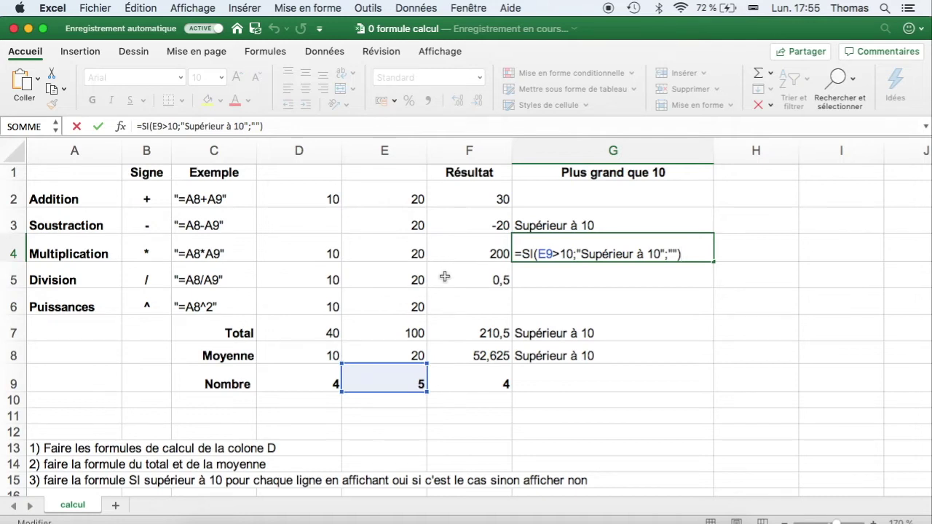
pyautogui.press('Escape')
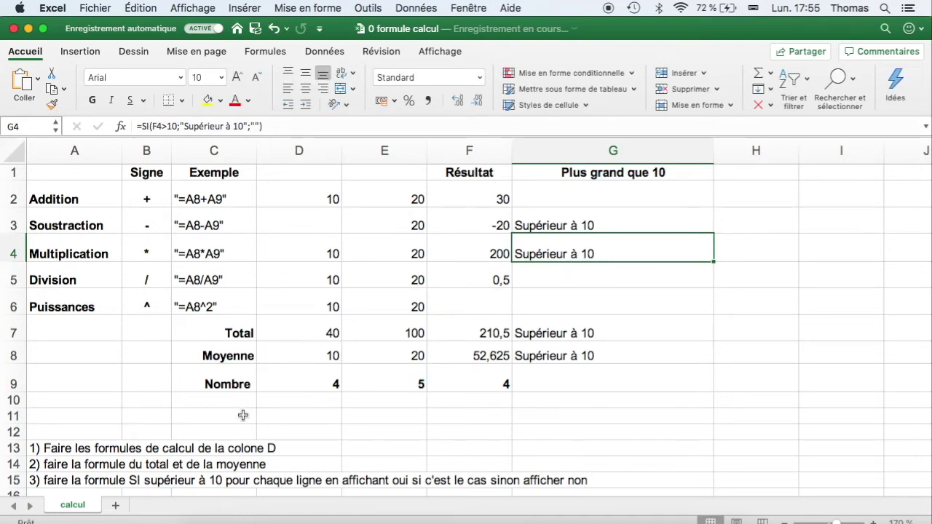
# Replace the true-value text in the G2 formula with a reference to F2, with an empty text ("") as the false value
pyautogui.click(630, 198)
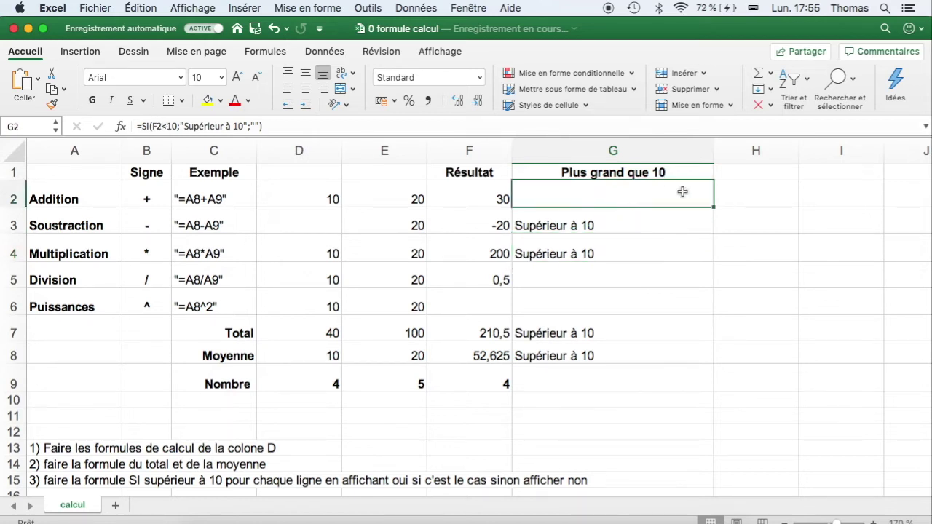
pyautogui.click(736, 187)
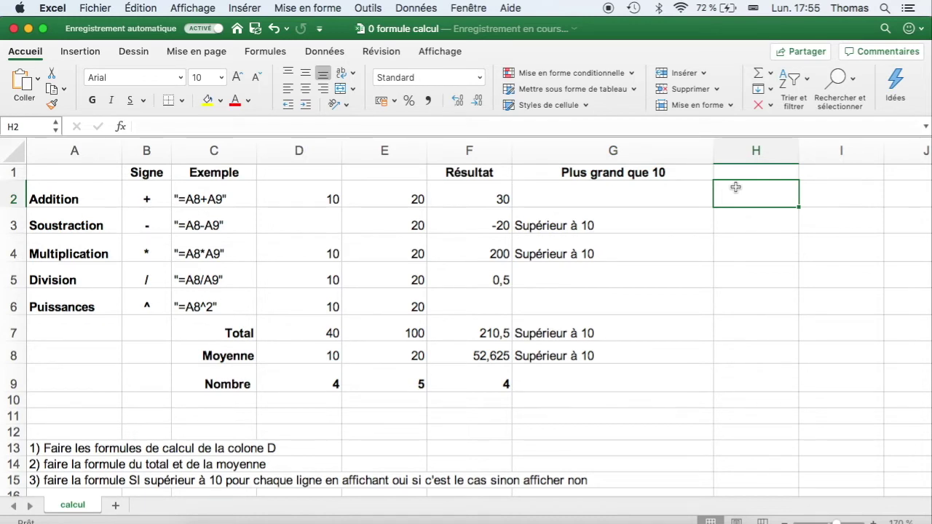
pyautogui.click(630, 194)
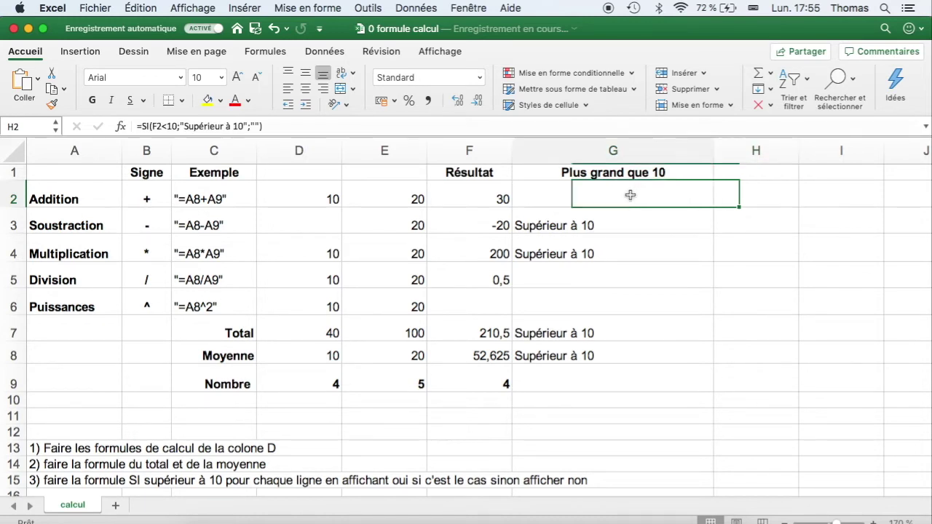
pyautogui.click(188, 127)
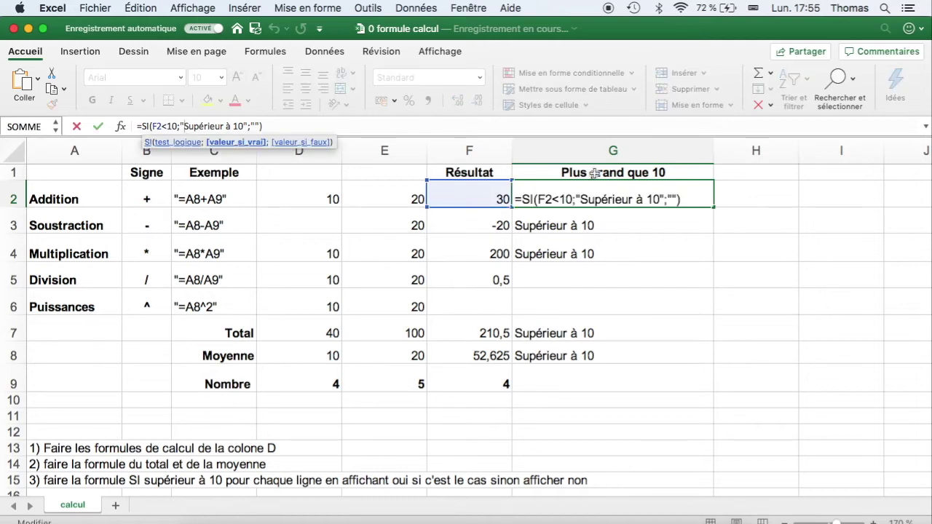
pyautogui.moveTo(577, 195); pyautogui.dragTo(684, 202)
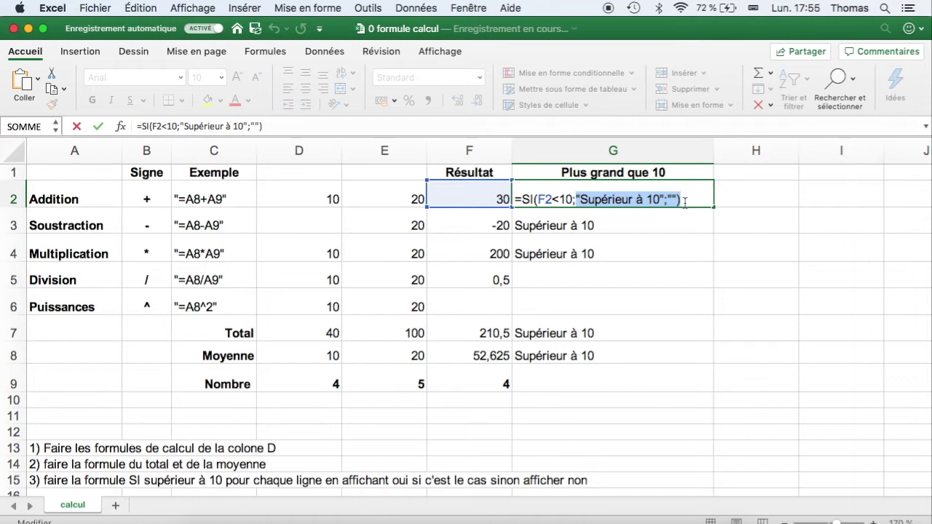
pyautogui.press('BackSpace')
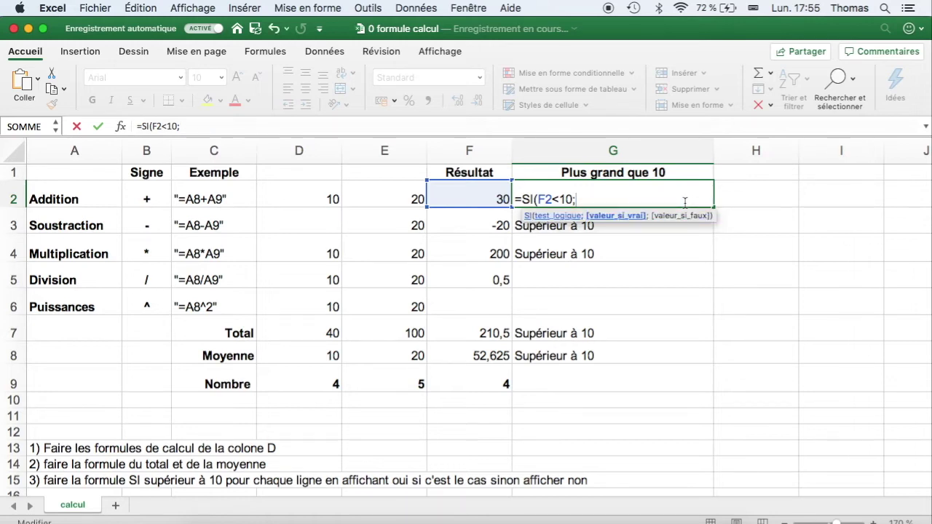
pyautogui.click(470, 196)
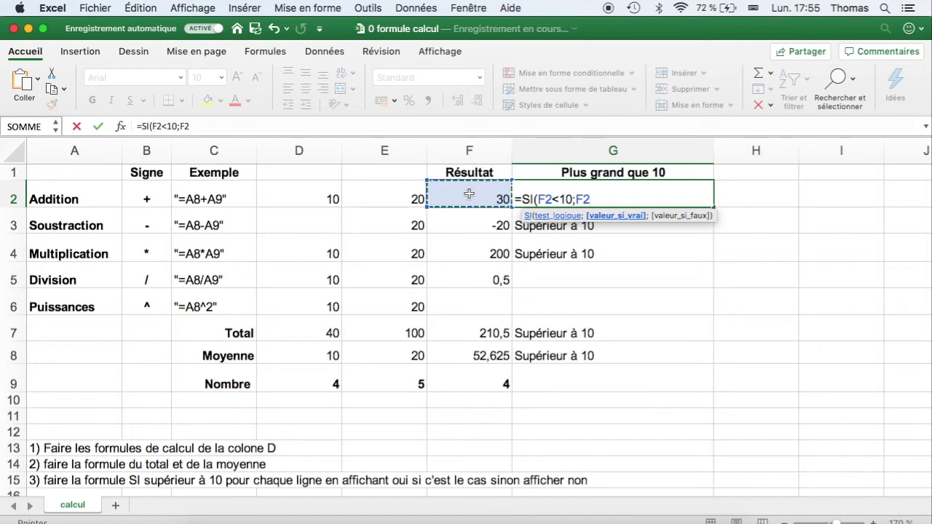
pyautogui.write(';')
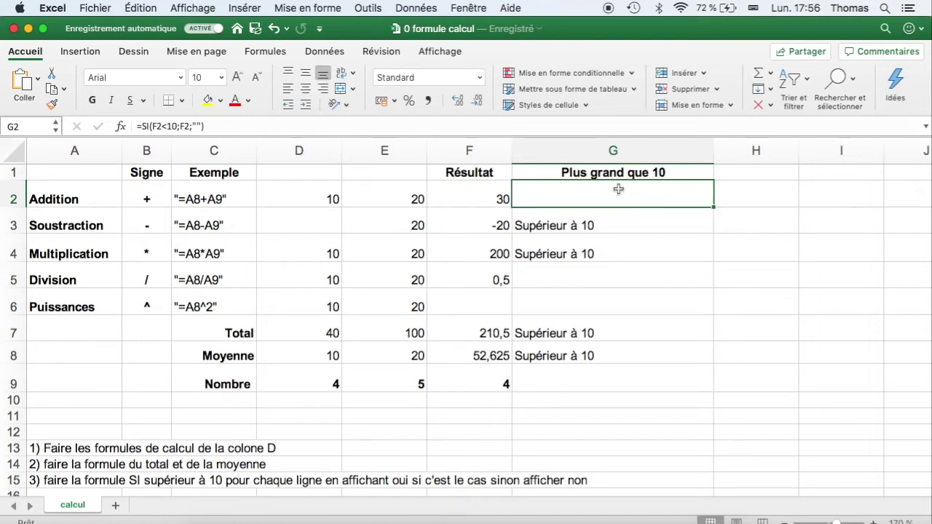
# Change the logical test in the G2 formula to F2>10 and copy the formula down to G8
pyautogui.doubleClick(618, 189)
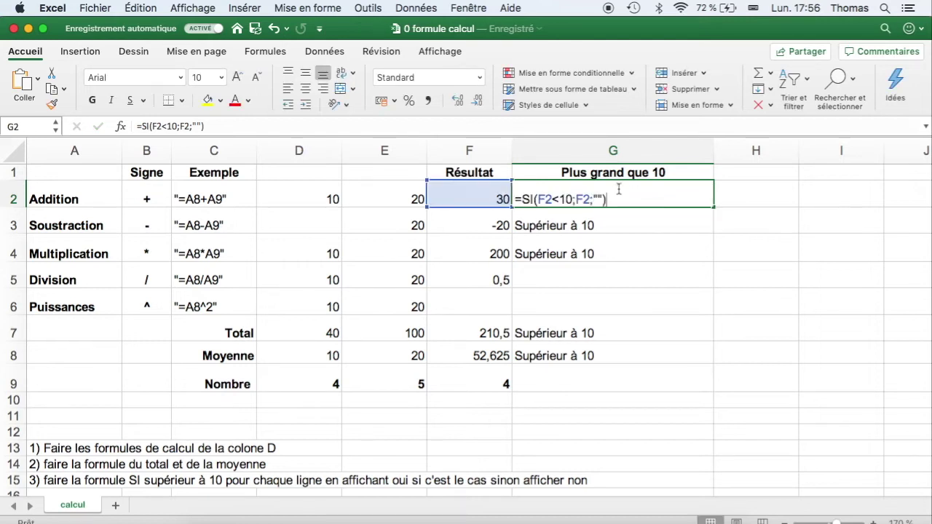
pyautogui.click(559, 198)
pyautogui.press('BackSpace')
pyautogui.write('>')
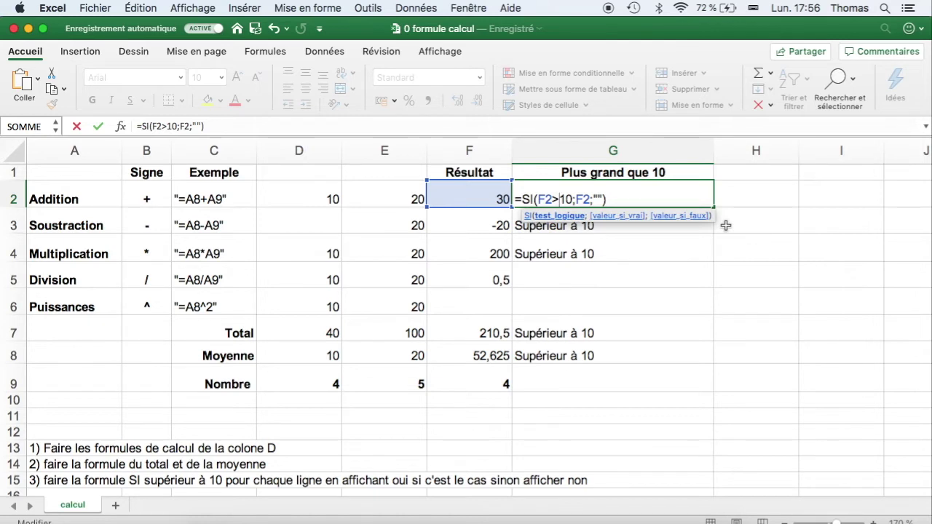
pyautogui.press('Return')
pyautogui.click(601, 193)
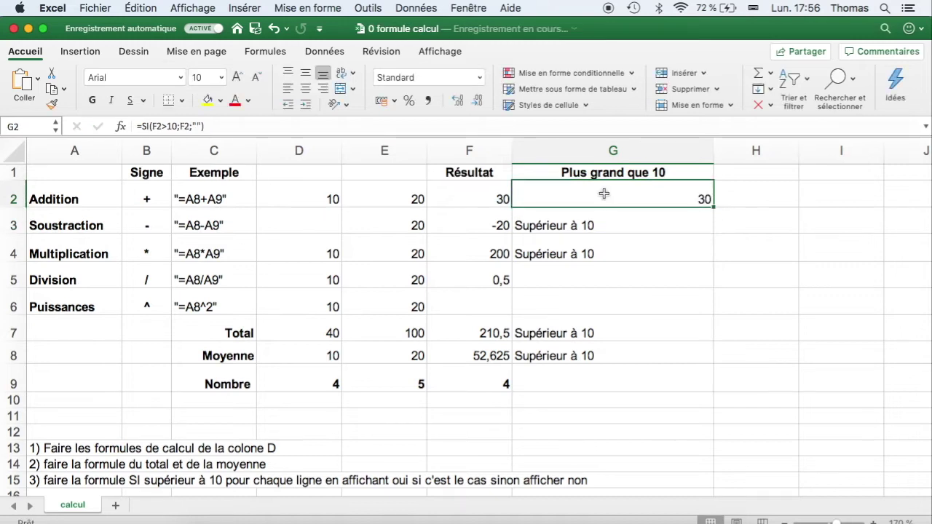
pyautogui.doubleClick(714, 209)
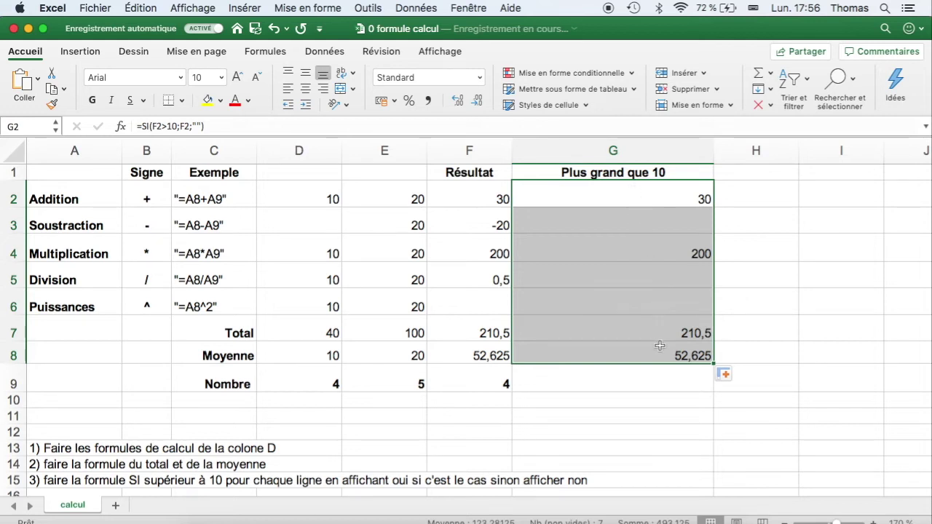
# Format the values in G2:G8 as numbers without decimals
pyautogui.moveTo(661, 321); pyautogui.dragTo(660, 186)
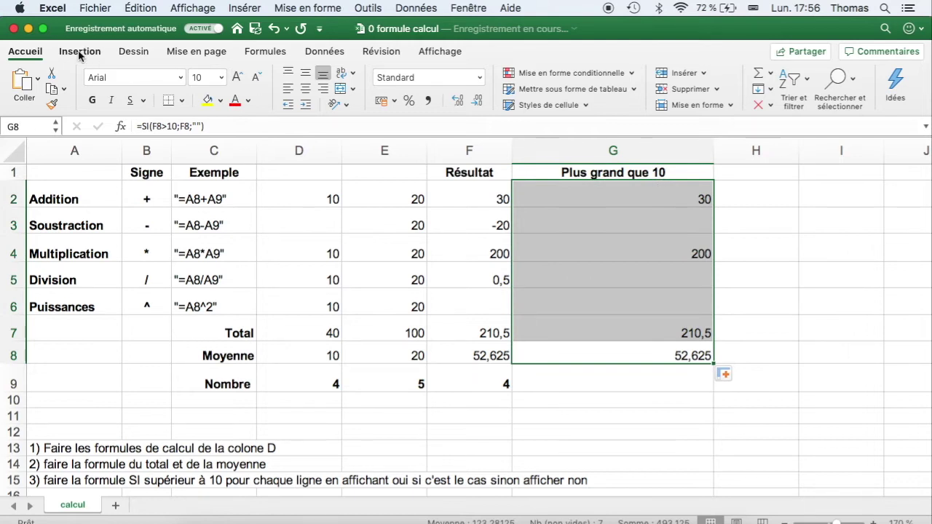
pyautogui.rightClick(574, 210)
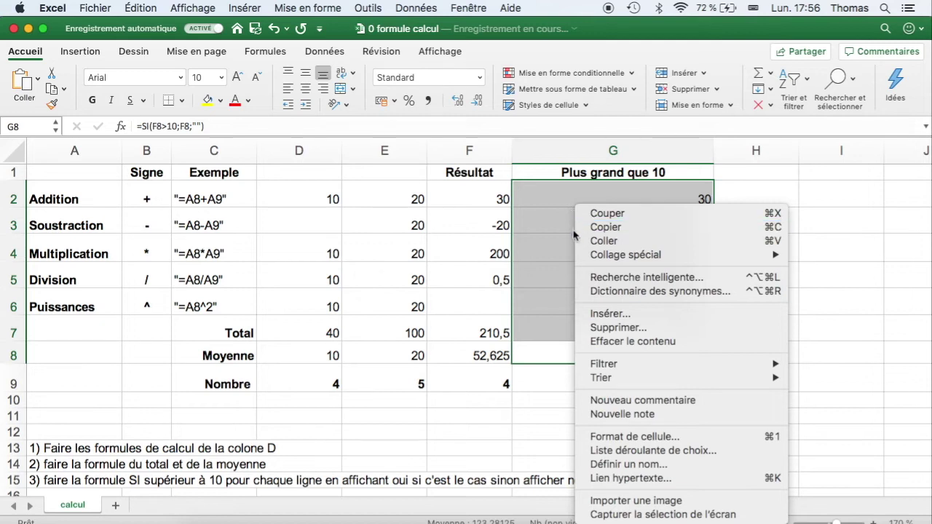
pyautogui.click(616, 435)
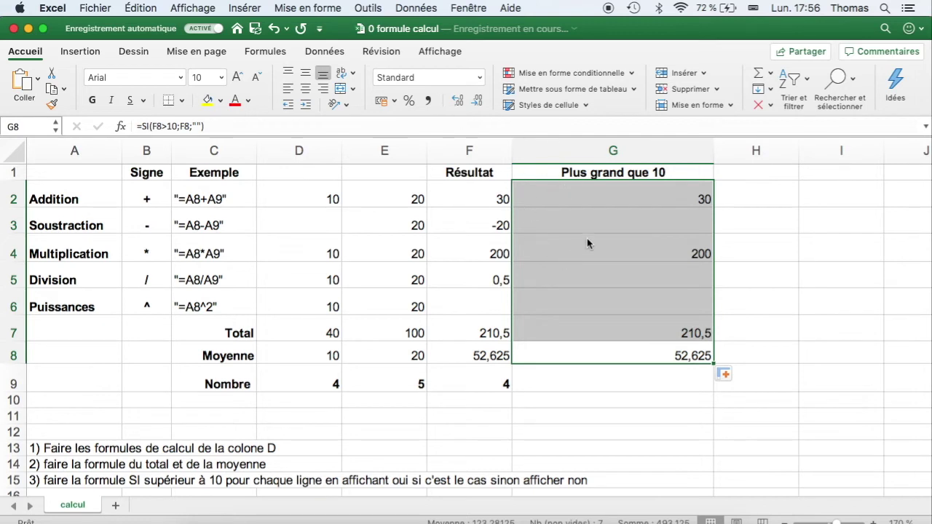
pyautogui.press('Escape')
pyautogui.click(455, 102)
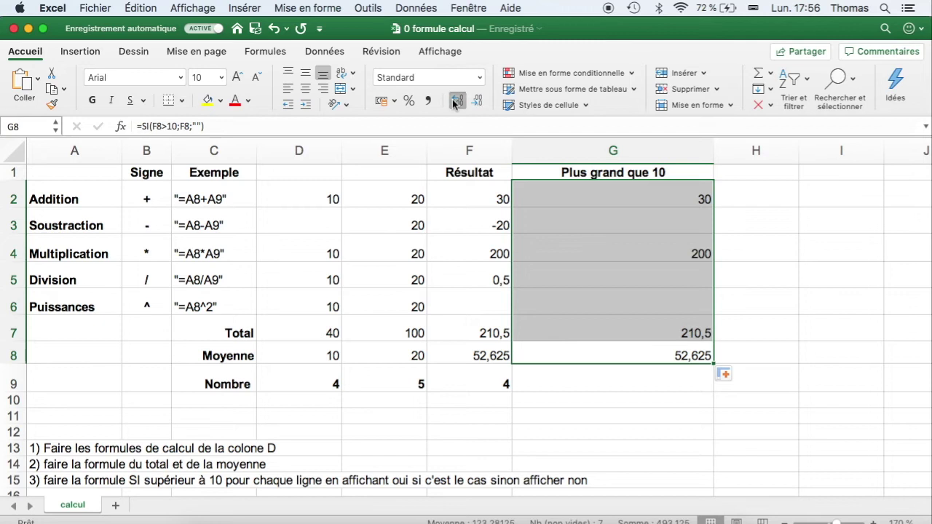
pyautogui.click(475, 102)
pyautogui.click(475, 102)
pyautogui.click(474, 103)
pyautogui.click(474, 103)
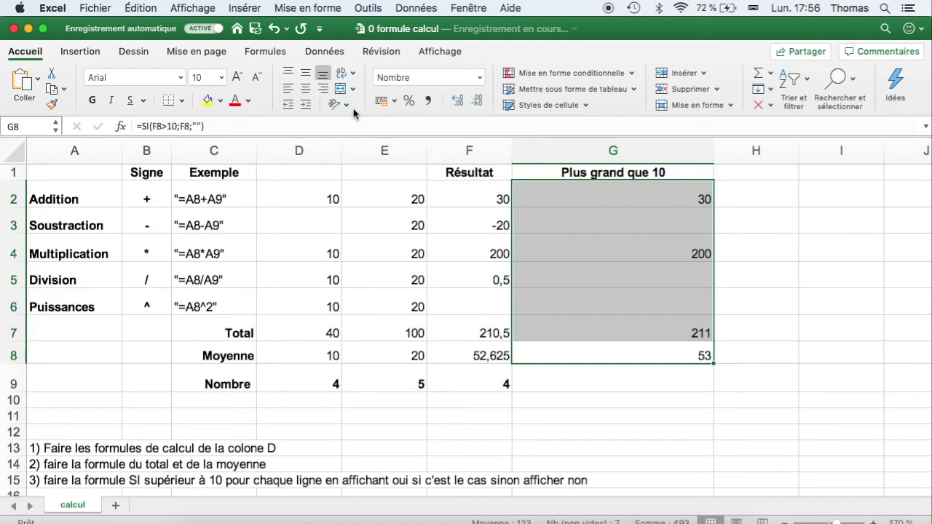
# Centre the values in G2:G8 and make them bold
pyautogui.click(307, 94)
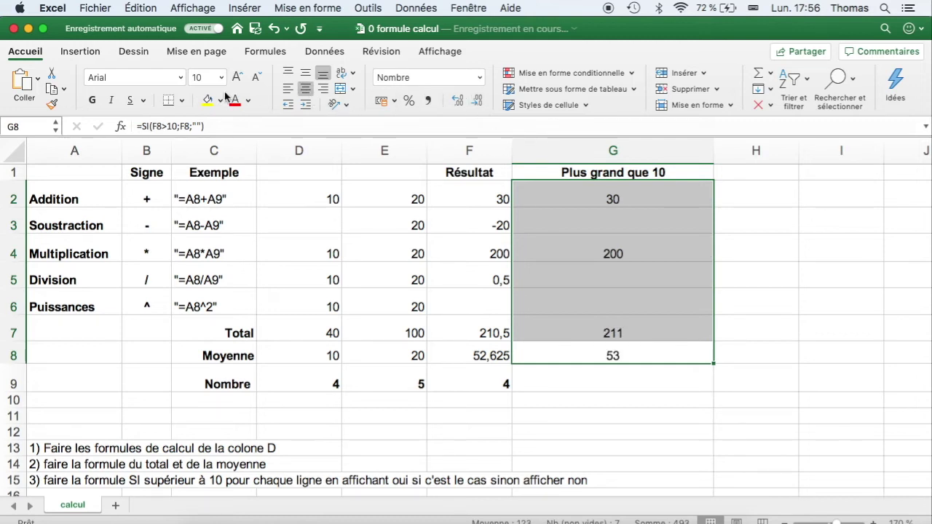
pyautogui.click(88, 103)
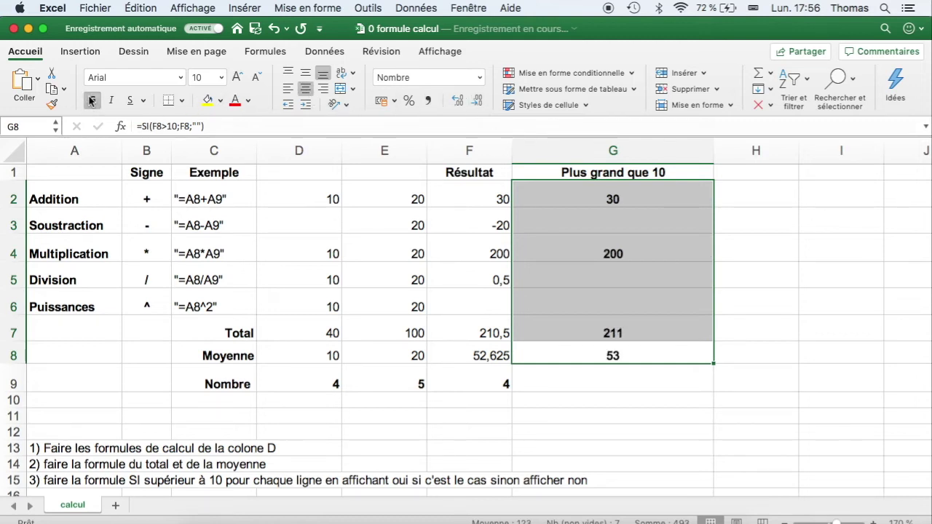
pyautogui.click(598, 209)
pyautogui.moveTo(598, 200); pyautogui.dragTo(573, 347)
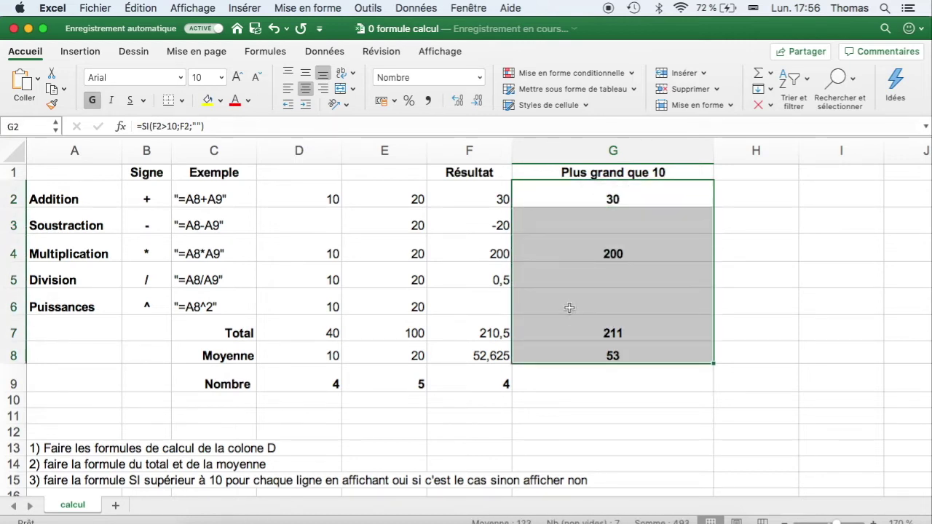
pyautogui.moveTo(624, 193); pyautogui.dragTo(593, 349)
pyautogui.moveTo(650, 199); pyautogui.dragTo(607, 356)
pyautogui.click(651, 197)
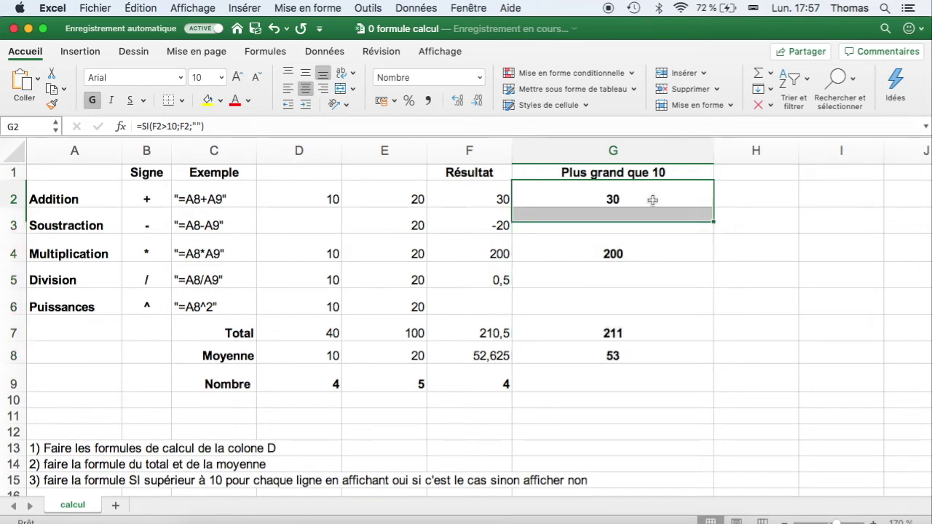
# Change the false value in the G2 formula to the text "inférieur à 10" and try to copy the formula down the column
pyautogui.doubleClick(606, 204)
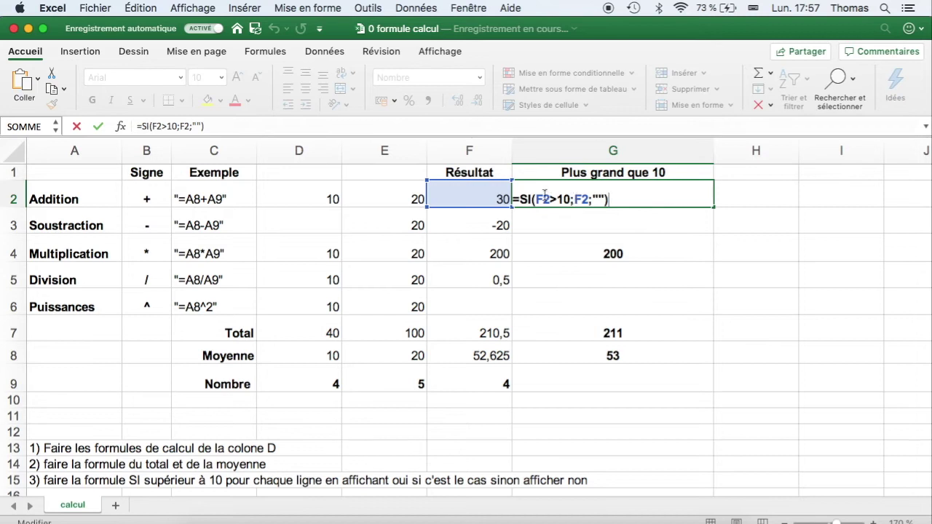
pyautogui.moveTo(550, 199); pyautogui.dragTo(589, 198)
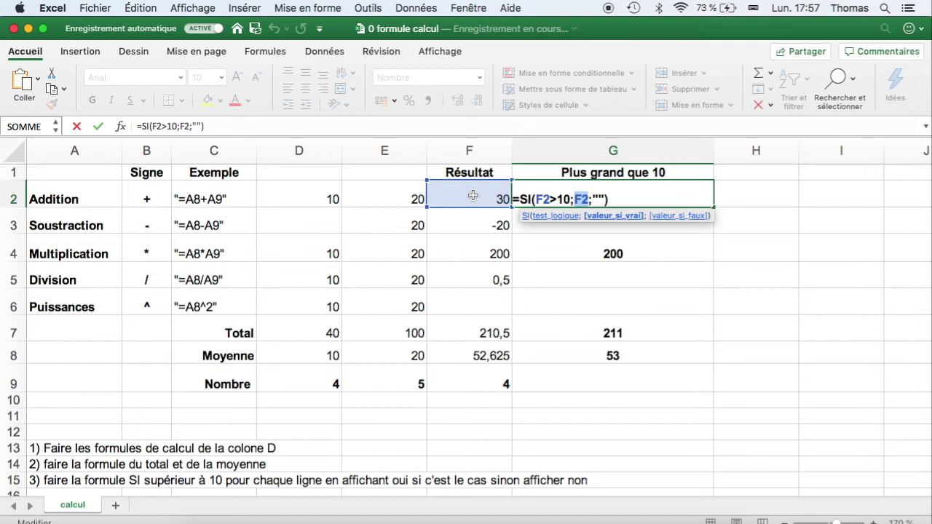
pyautogui.click(599, 199)
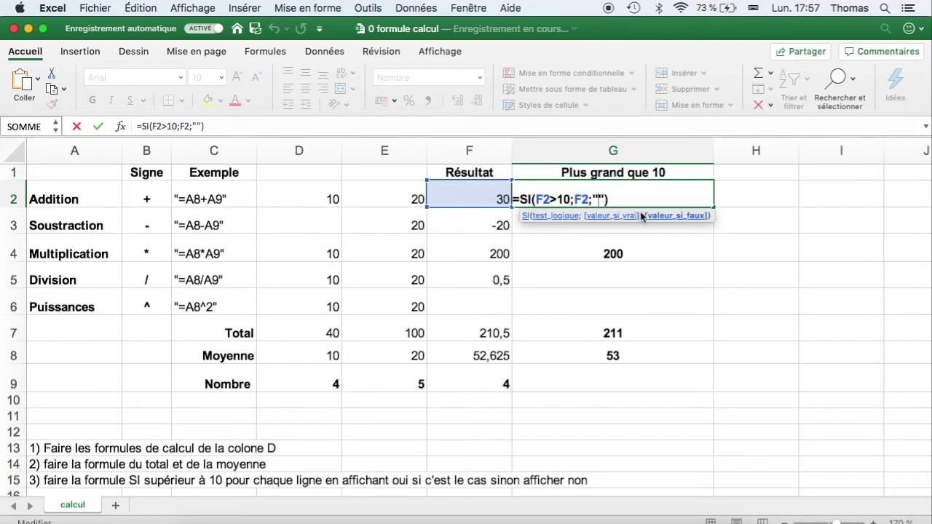
pyautogui.write('inféiruer')
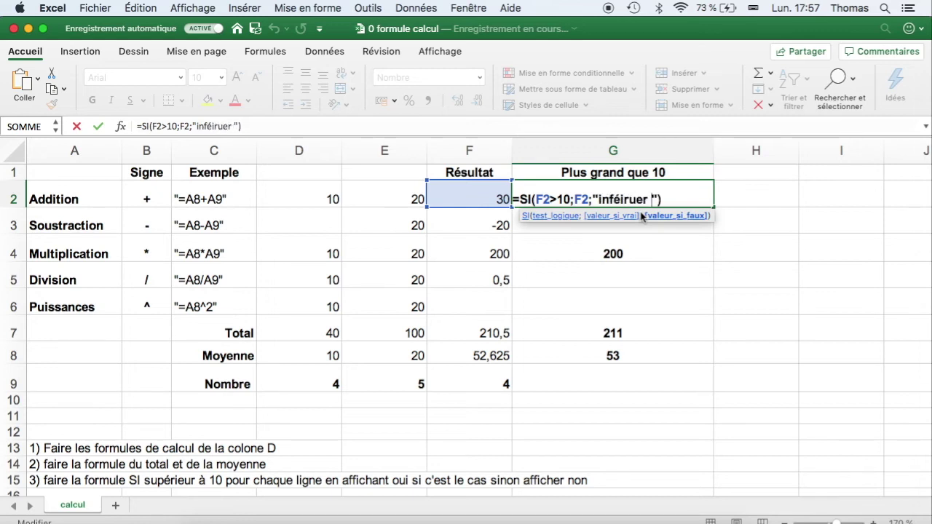
pyautogui.press('BackSpace')
pyautogui.press('BackSpace')
pyautogui.press('BackSpace')
pyautogui.write('rieur ç')
pyautogui.write(' 10')
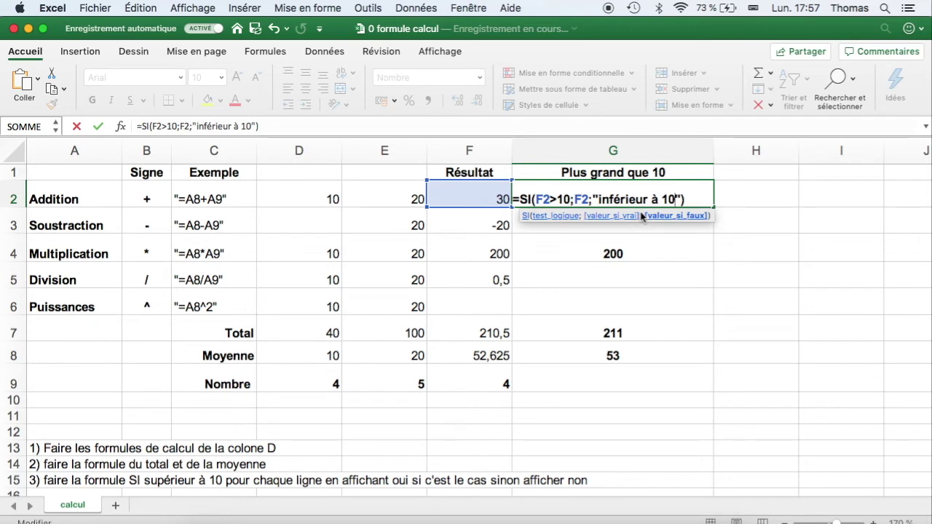
pyautogui.press('Return')
pyautogui.click(657, 198)
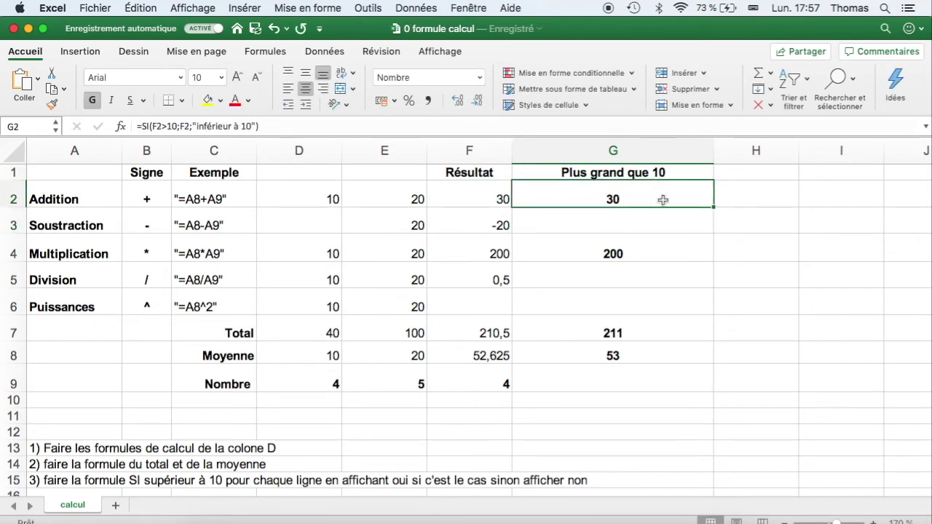
pyautogui.doubleClick(715, 205)
# Replace the true-value reference to F2 in the G2 formula with the text "Moyenne OK"
pyautogui.doubleClick(565, 205)
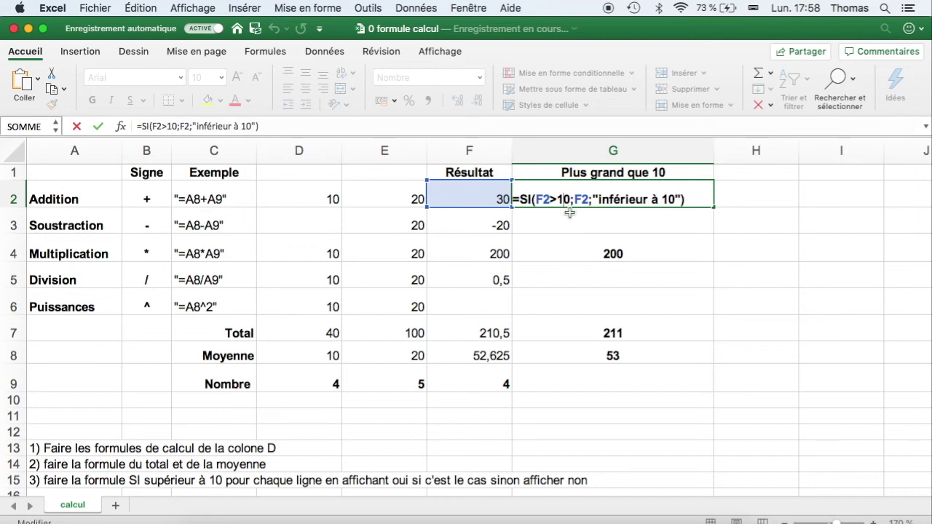
pyautogui.click(588, 199)
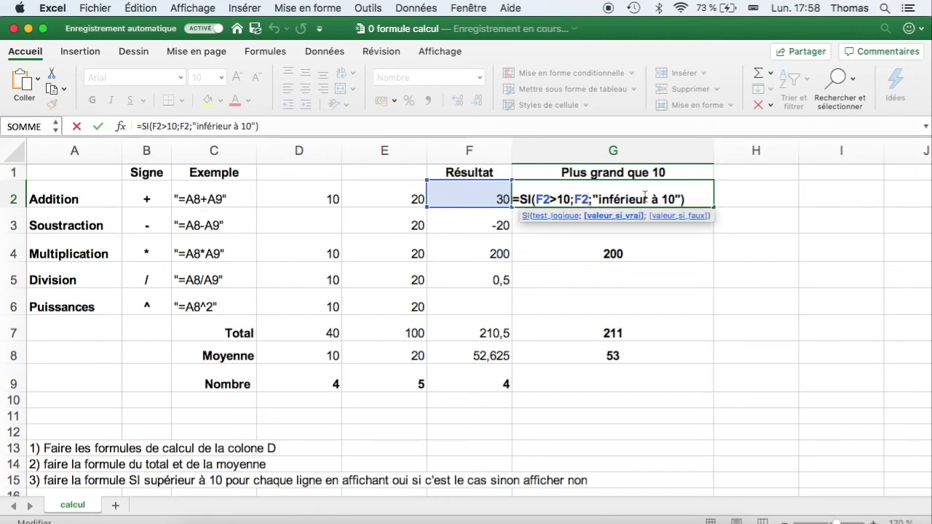
pyautogui.press('BackSpace')
pyautogui.press('BackSpace')
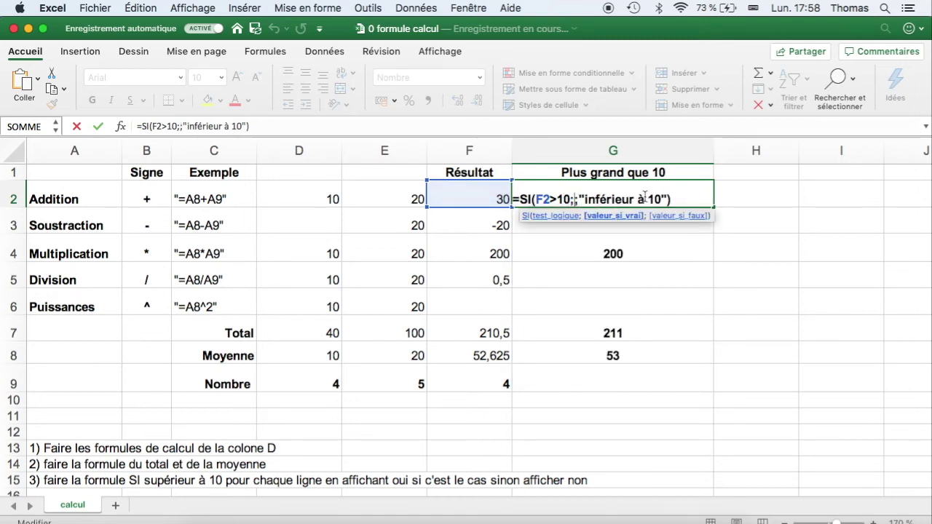
pyautogui.write('"Moyenne OK"')
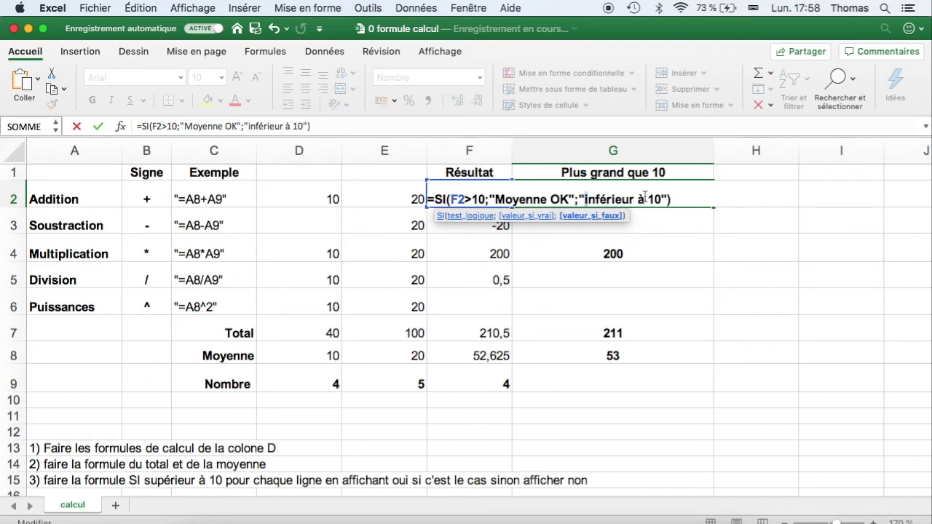
# Replace the false-value text in the G2 formula with "A réviser" and validate the formula
pyautogui.hotkey('shift', 'Right')
pyautogui.hotkey('shift', 'Right')
pyautogui.hotkey('shift', 'Right')
pyautogui.hotkey('shift', 'Right')
pyautogui.hotkey('shift', 'Right')
pyautogui.hotkey('shift', 'Right')
pyautogui.hotkey('shift', 'Right')
pyautogui.hotkey('shift', 'Right')
pyautogui.hotkey('shift', 'Right')
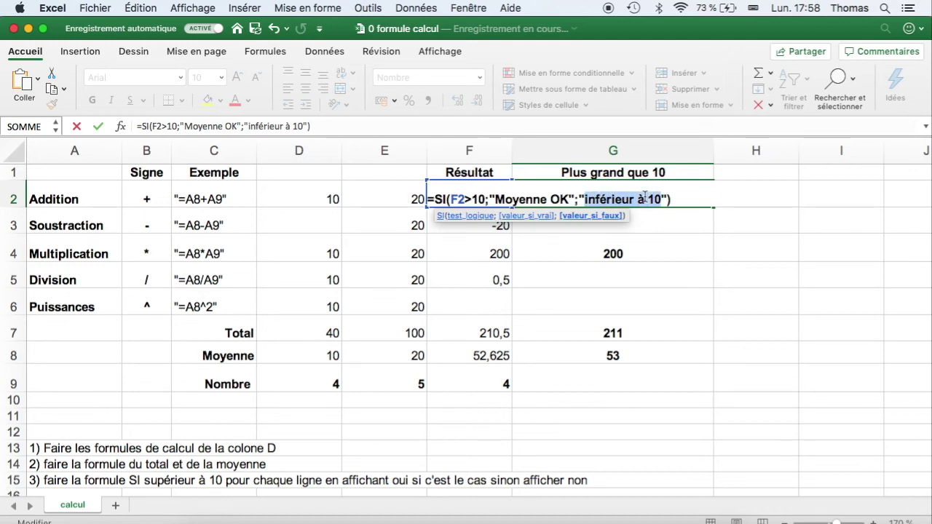
pyautogui.write('A réviser')
pyautogui.press('Return')
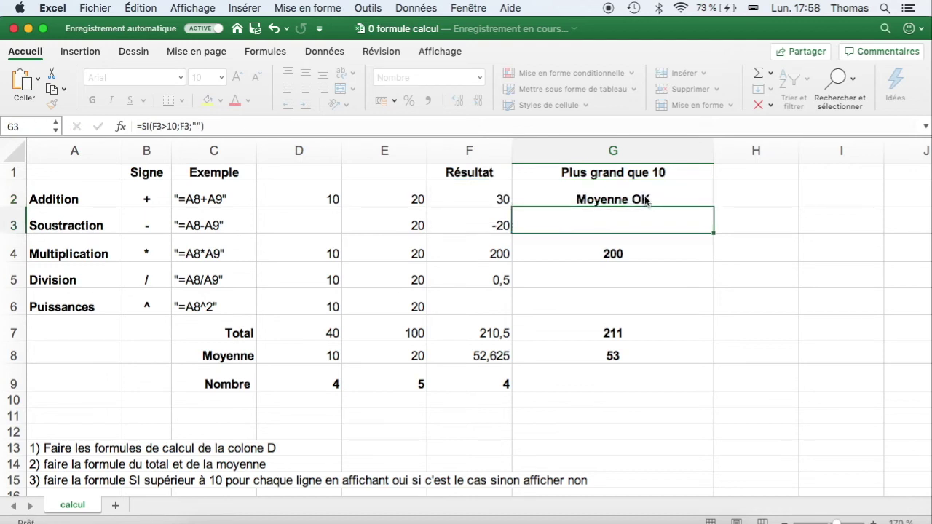
# Copy the G2 formula down to G8
pyautogui.click(646, 199)
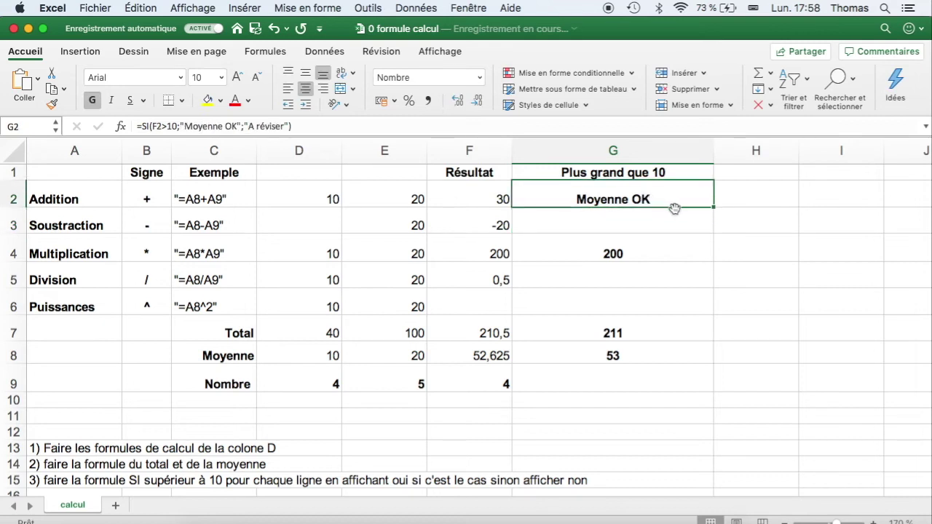
pyautogui.doubleClick(714, 209)
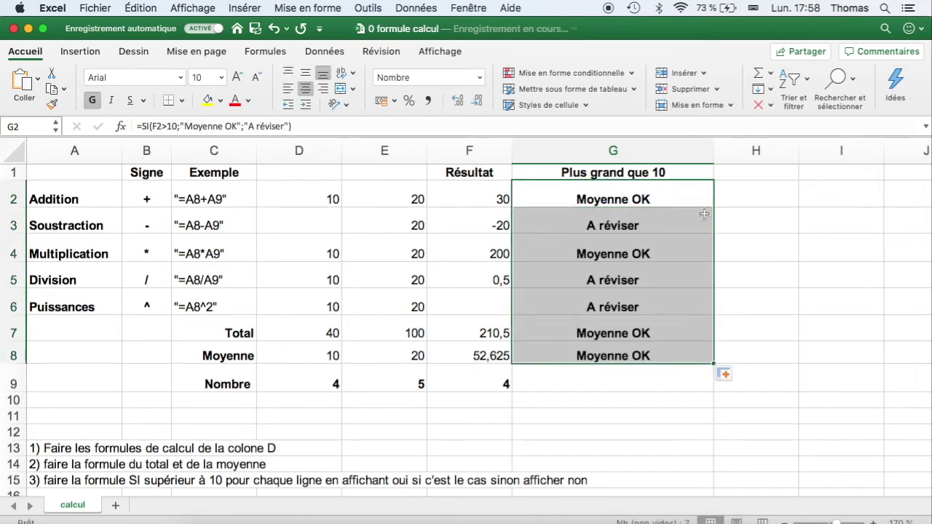
pyautogui.hotkey('shift', 'Up')
pyautogui.hotkey('shift', 'Up')
pyautogui.click(618, 203)
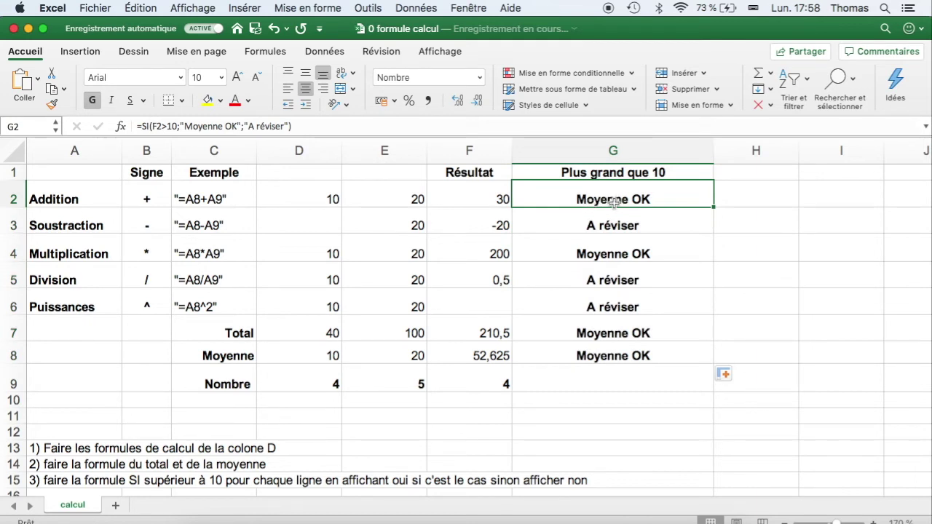
# Examine the logical test in the G2 formula, then leave the formula as it is
pyautogui.doubleClick(615, 203)
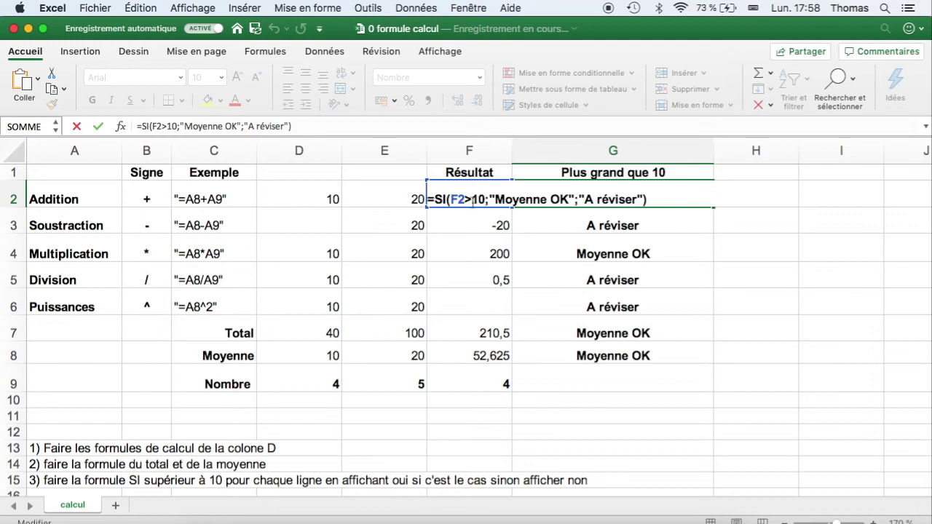
pyautogui.moveTo(450, 201); pyautogui.dragTo(496, 200)
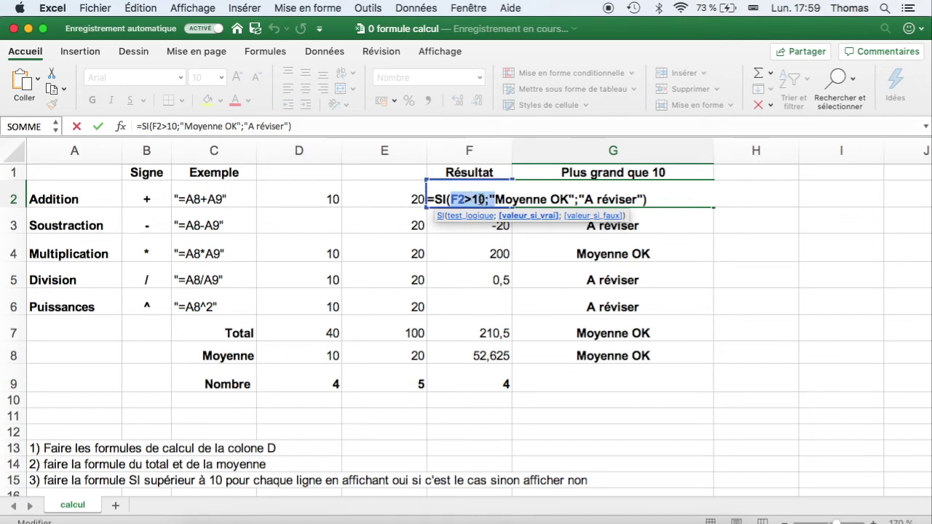
pyautogui.click(481, 200)
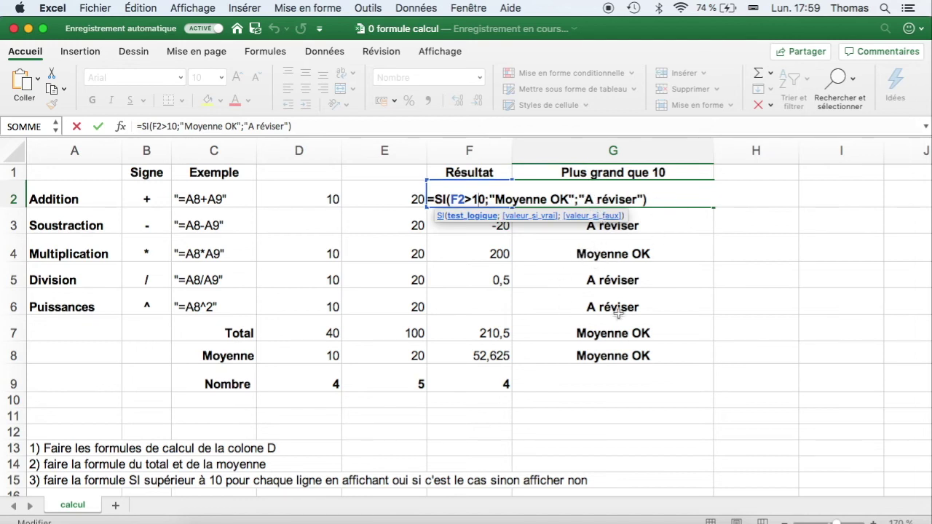
pyautogui.press('Return')
pyautogui.click(655, 196)
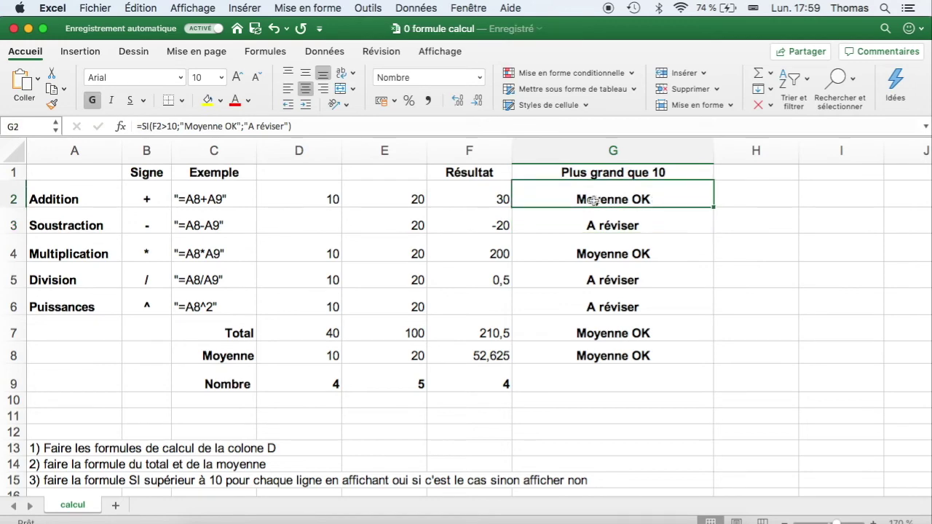